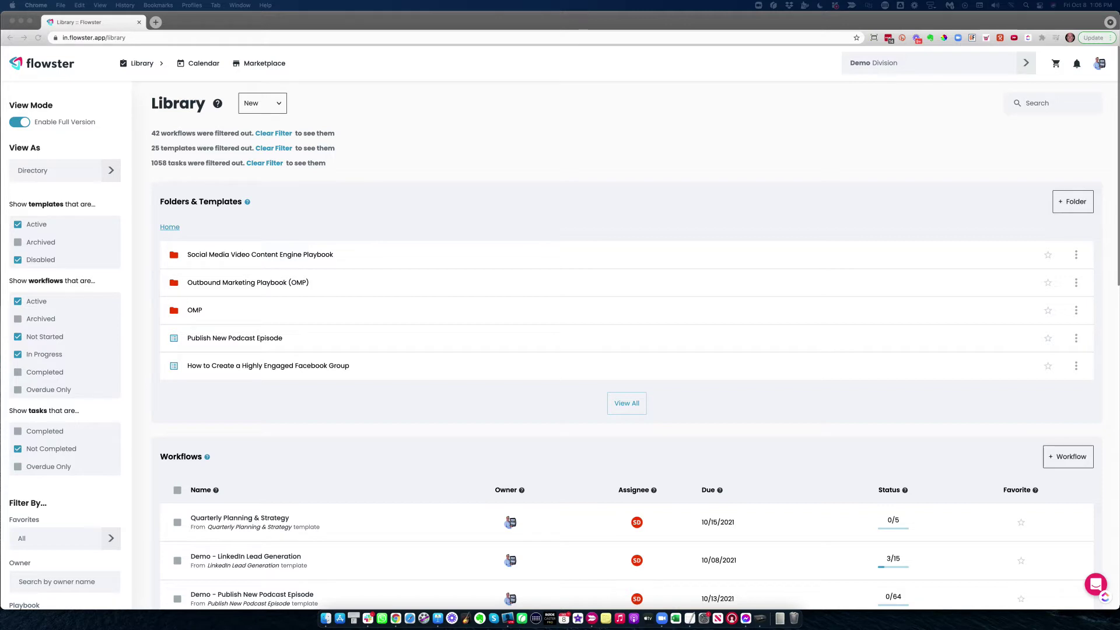
Search the Marketplace playbooks for 'facebook', then clear the search
left_click(256, 65)
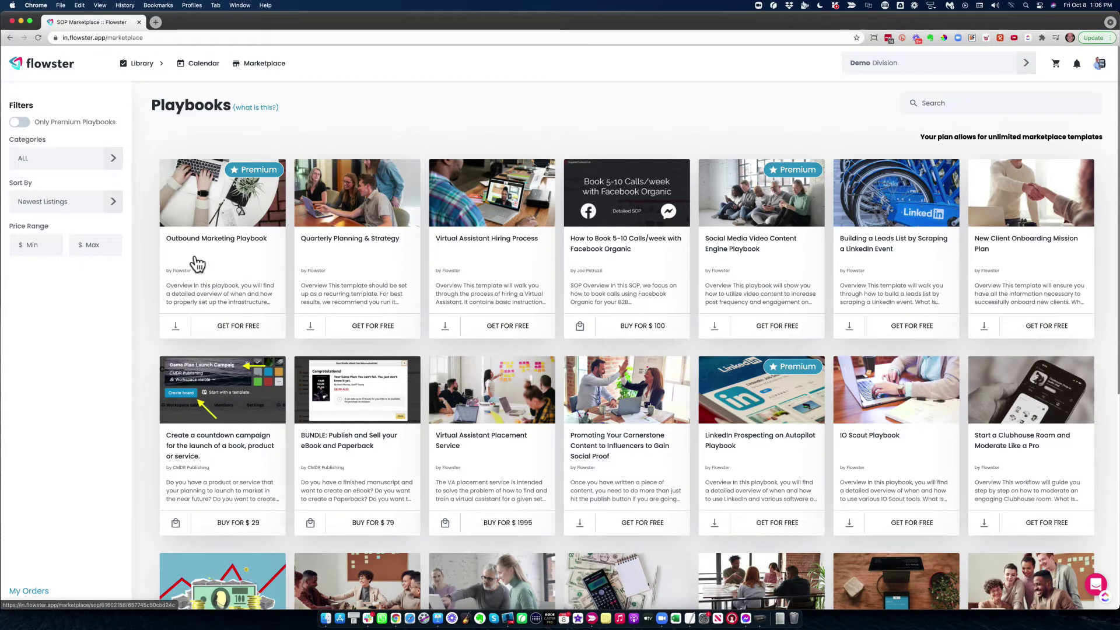
left_click(933, 104)
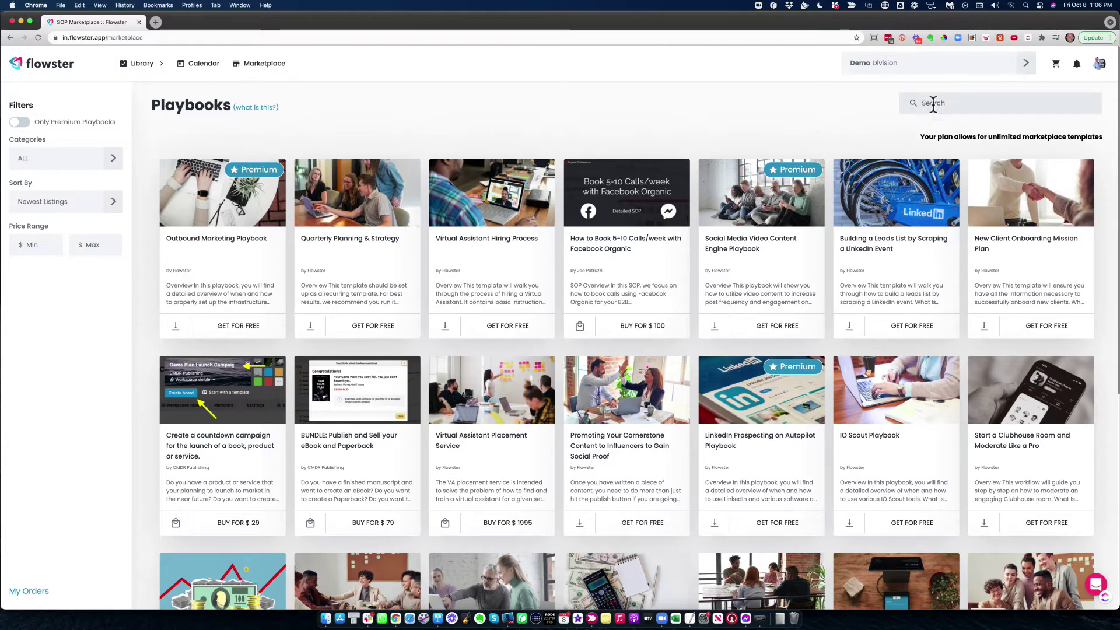
type("face")
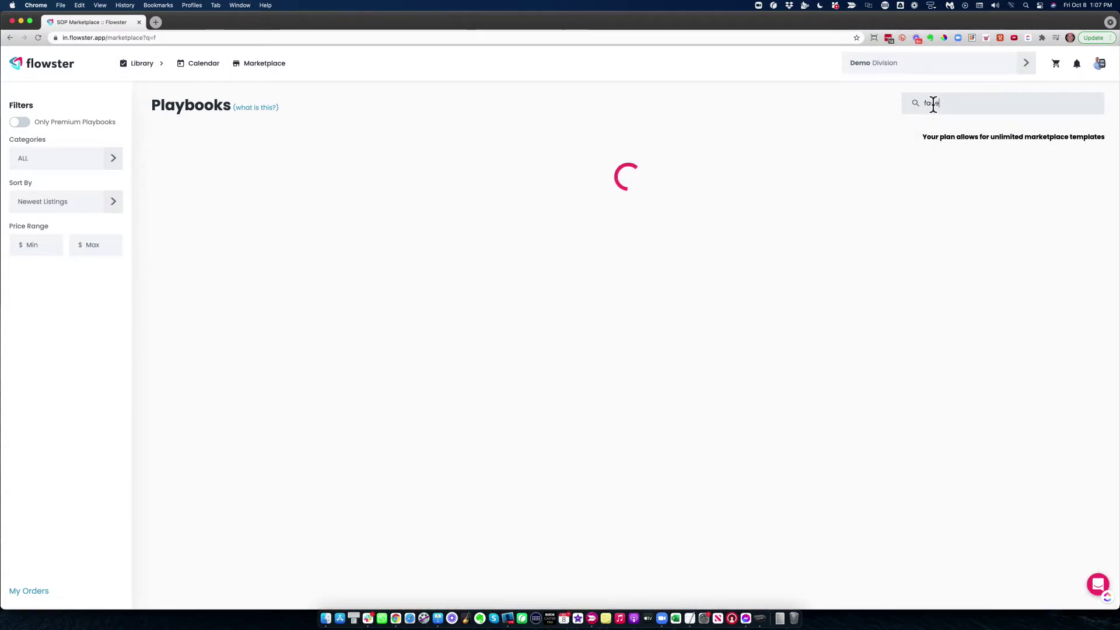
type("book")
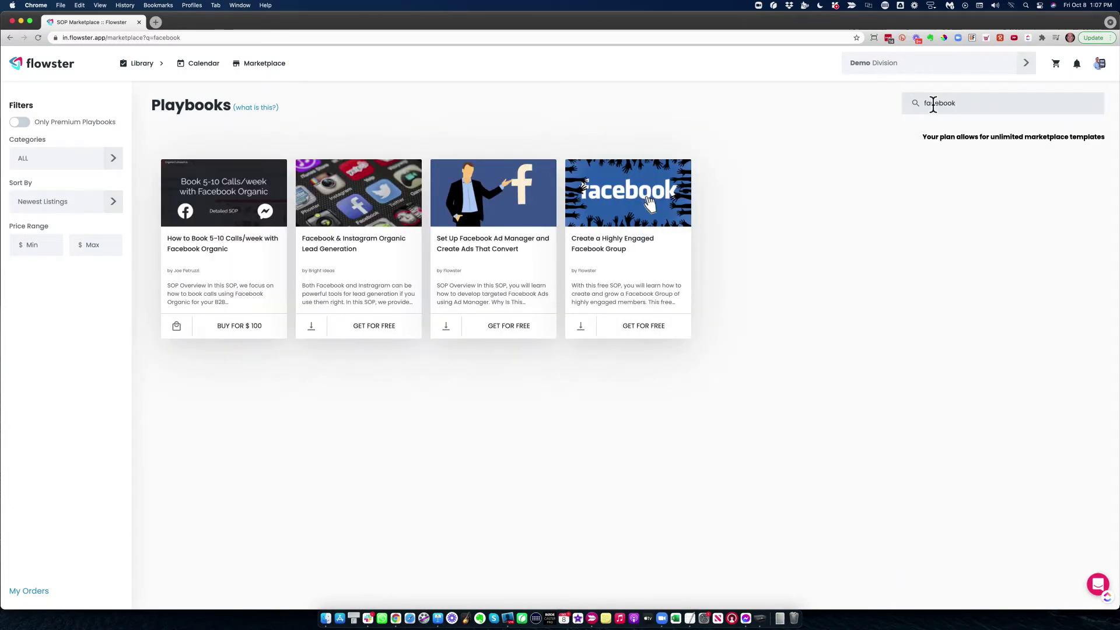
key("BackSpace")
key("BackSpace")
key("BackSpace")
key("BackSpace")
key("BackSpace")
key("BackSpace")
key("BackSpace")
key("BackSpace")
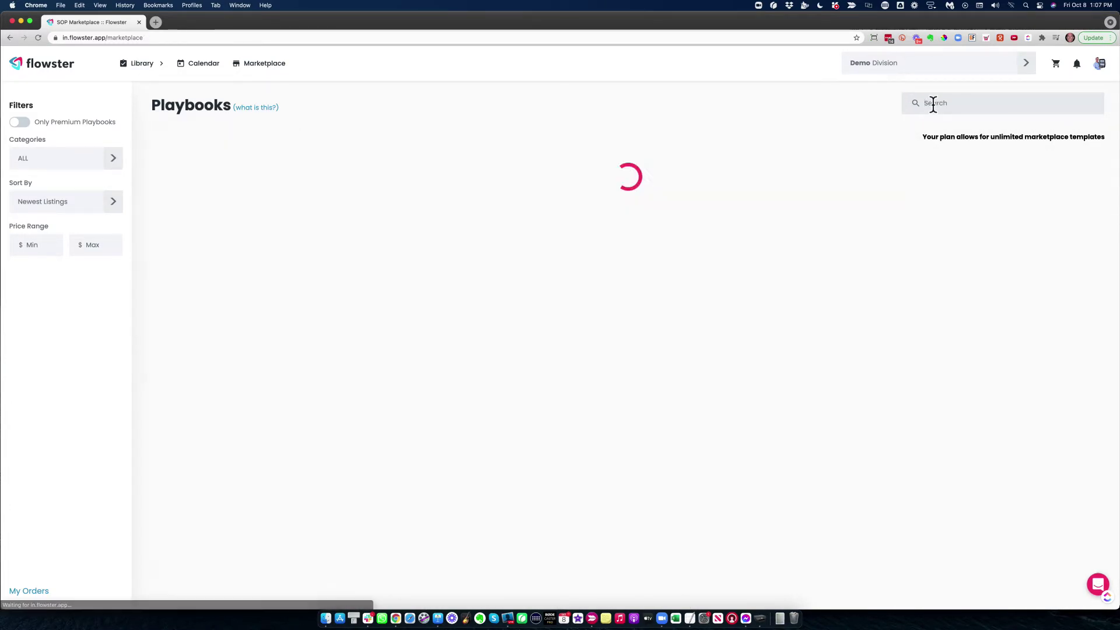
Show the playbook Categories list and scroll down to Lead Generation
left_click(58, 159)
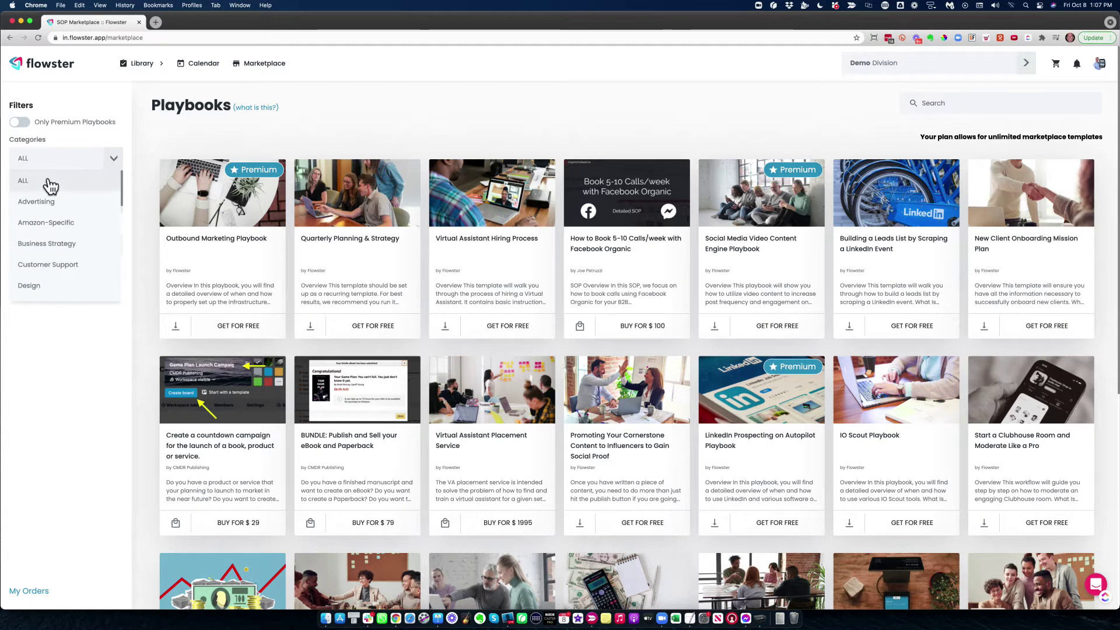
scroll(49, 224, "down", 3)
scroll(50, 225, "down", 3)
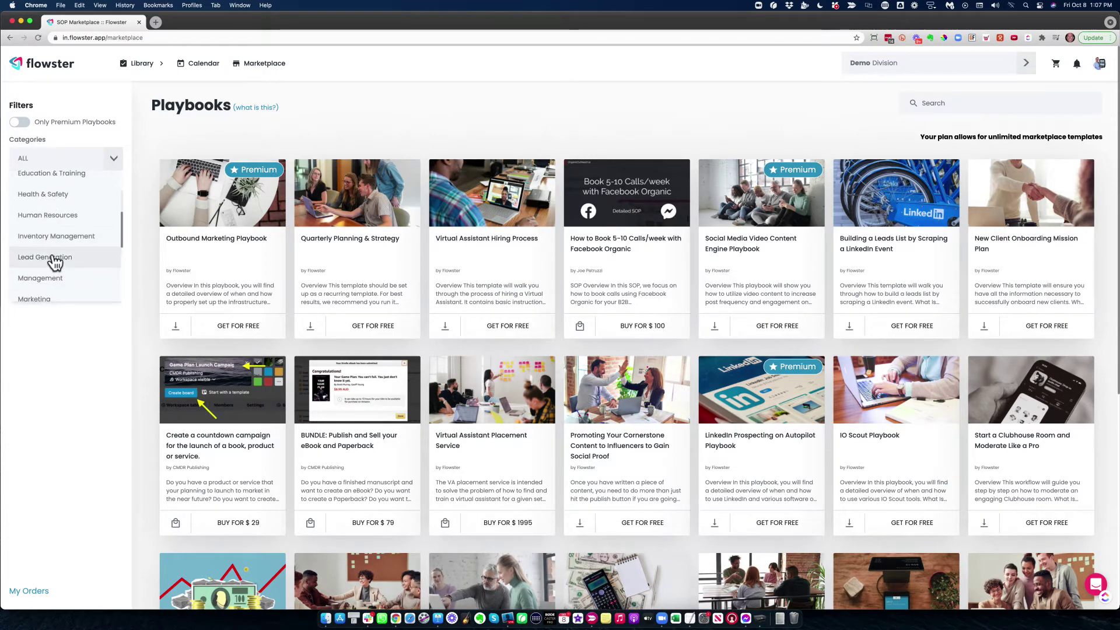
Filter to Lead Generation and check out the free Facebook & Instagram Organic Lead Generation playbook
left_click(54, 258)
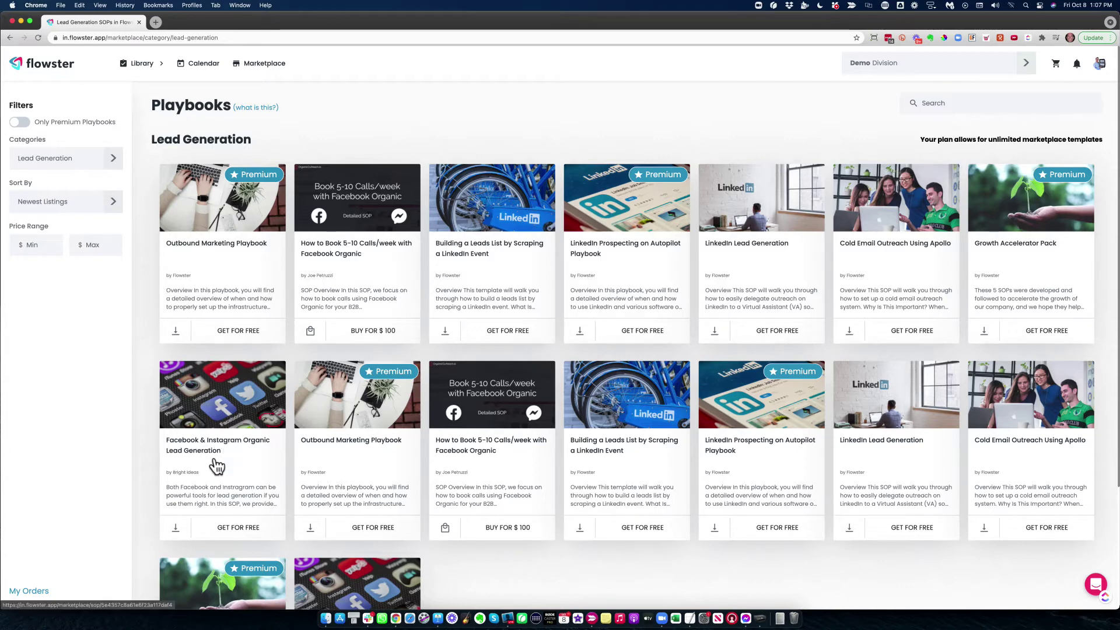
left_click(235, 531)
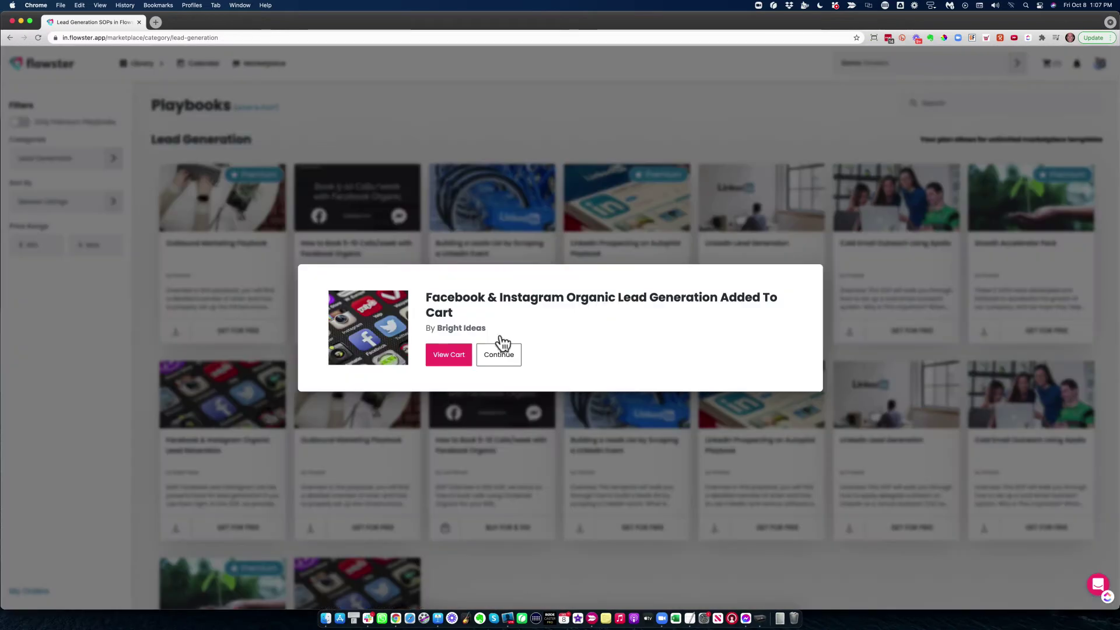
left_click(436, 362)
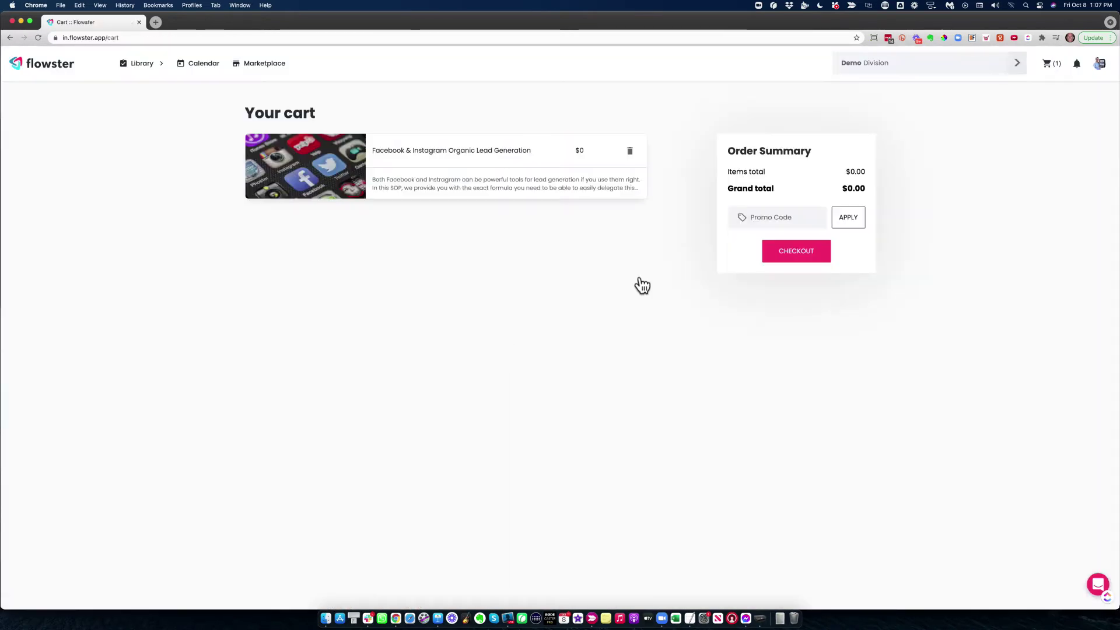
left_click(793, 254)
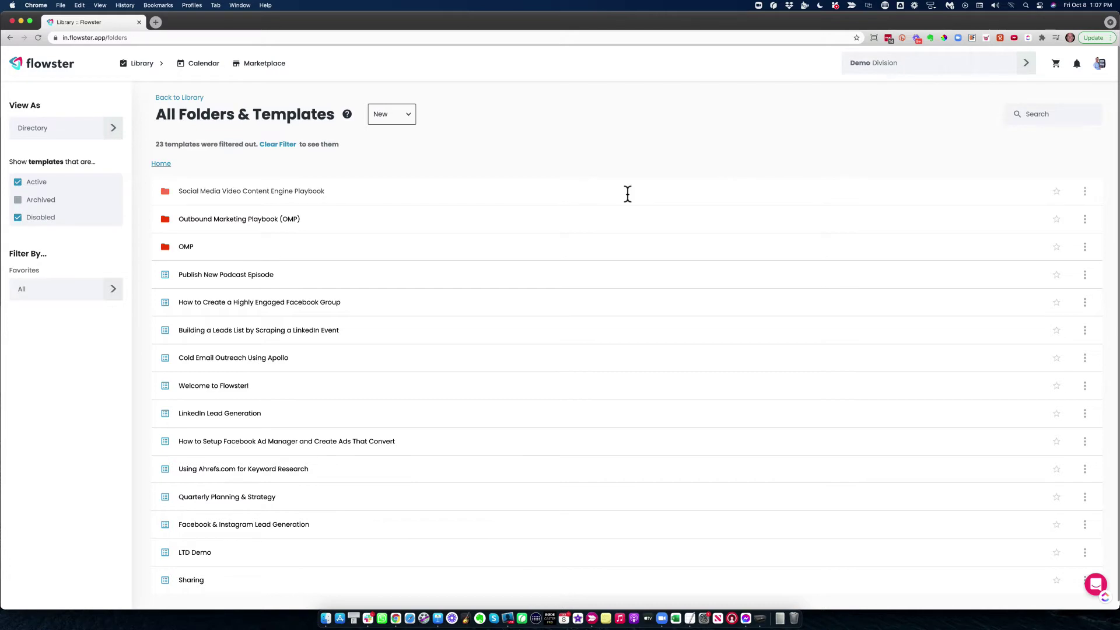
left_click(1034, 115)
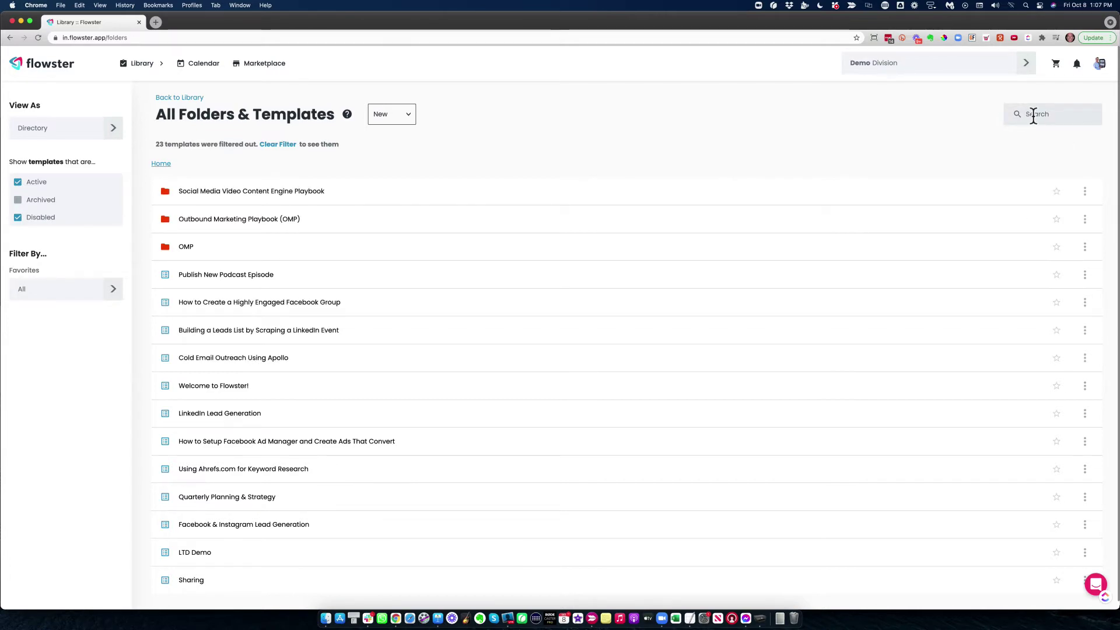
Search templates for 'instagram' and open the Facebook & Instagram Lead Generation template details
type("instagram")
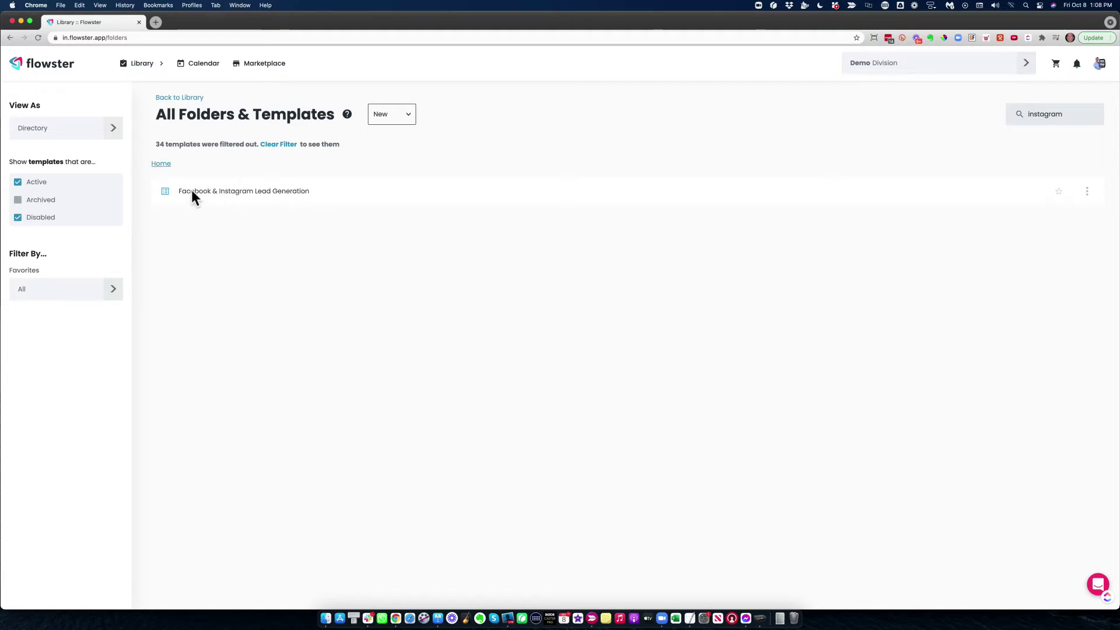
left_click(237, 198)
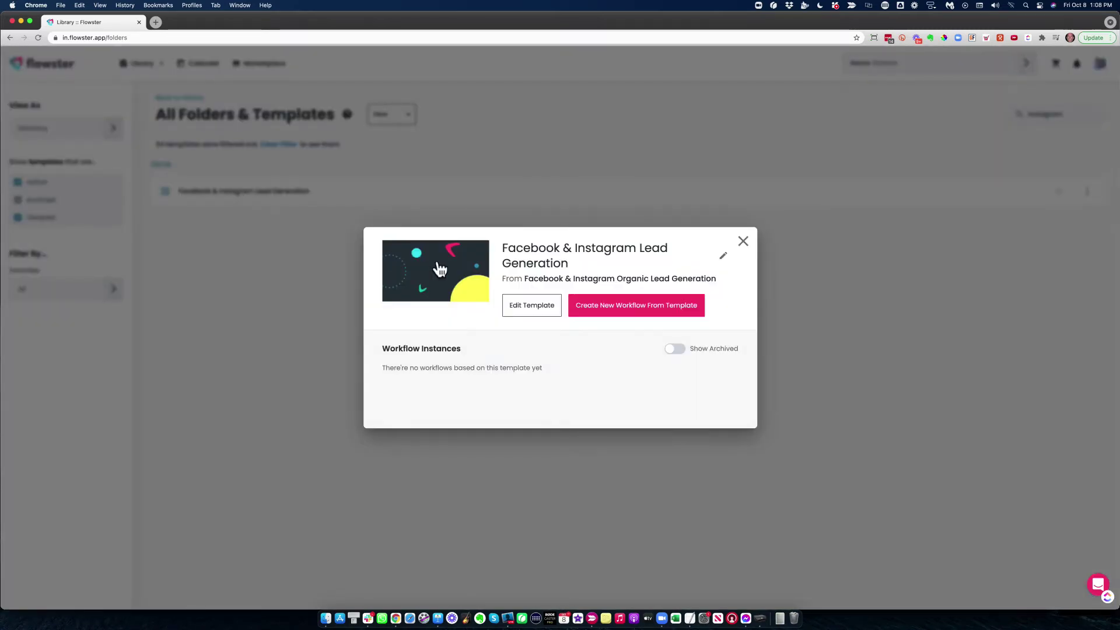
left_click(612, 309)
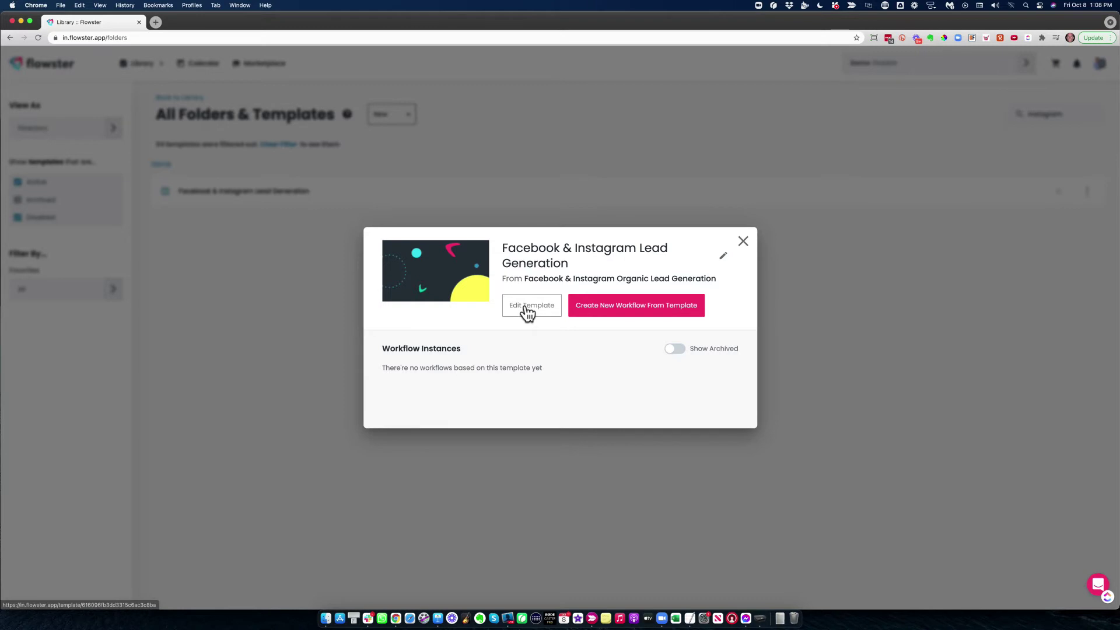
Edit the Facebook & Instagram Lead Generation template and view its Finding Facebook Groups task
left_click(527, 308)
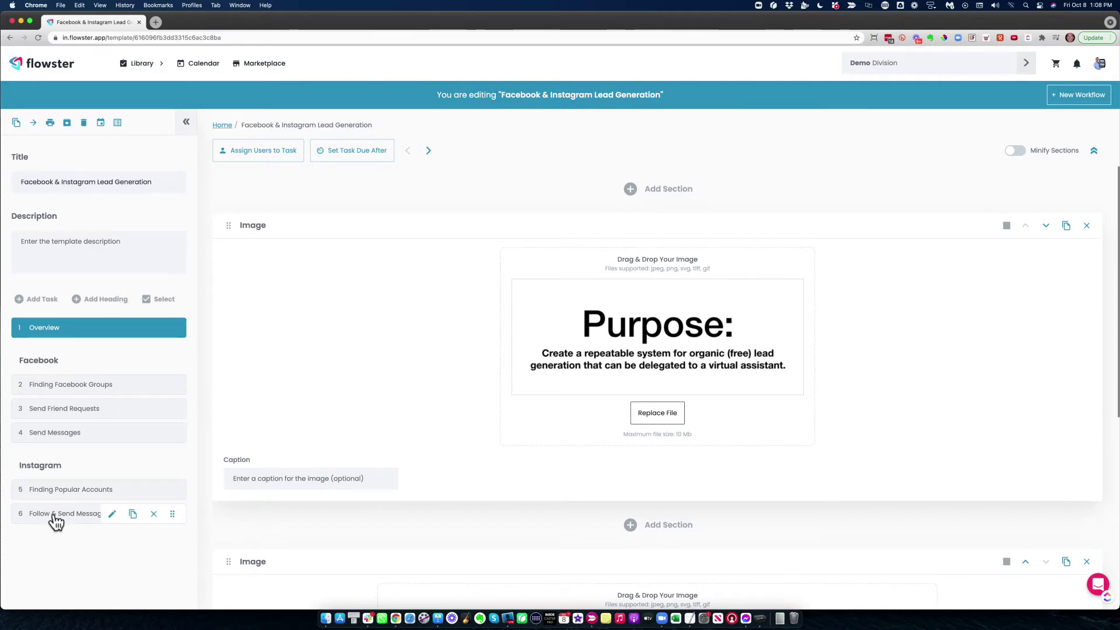
left_click(68, 386)
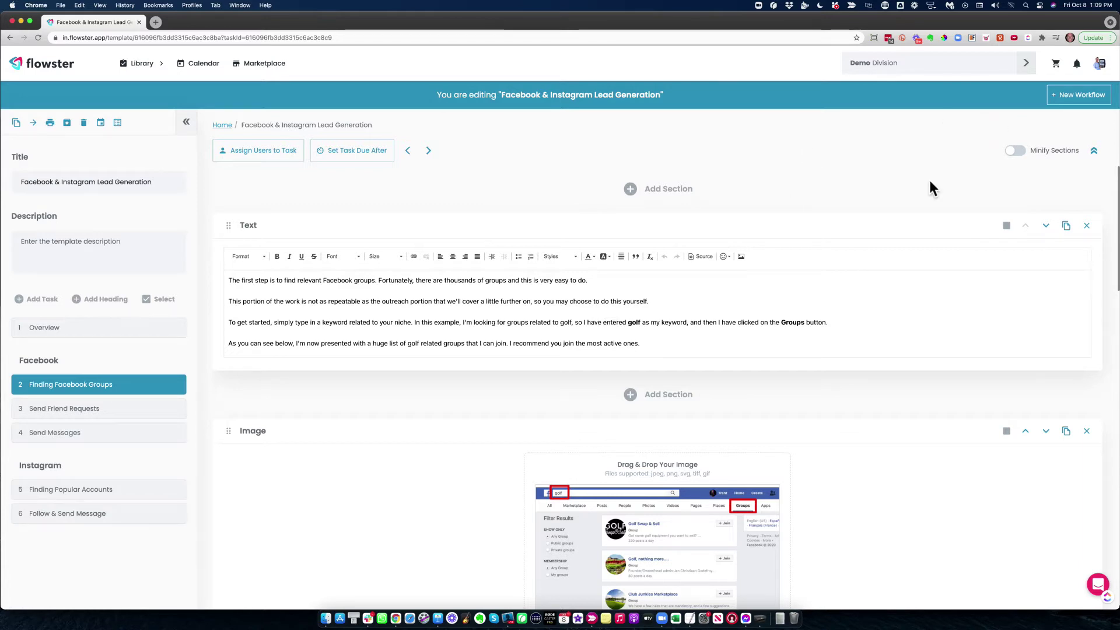
left_click(1070, 95)
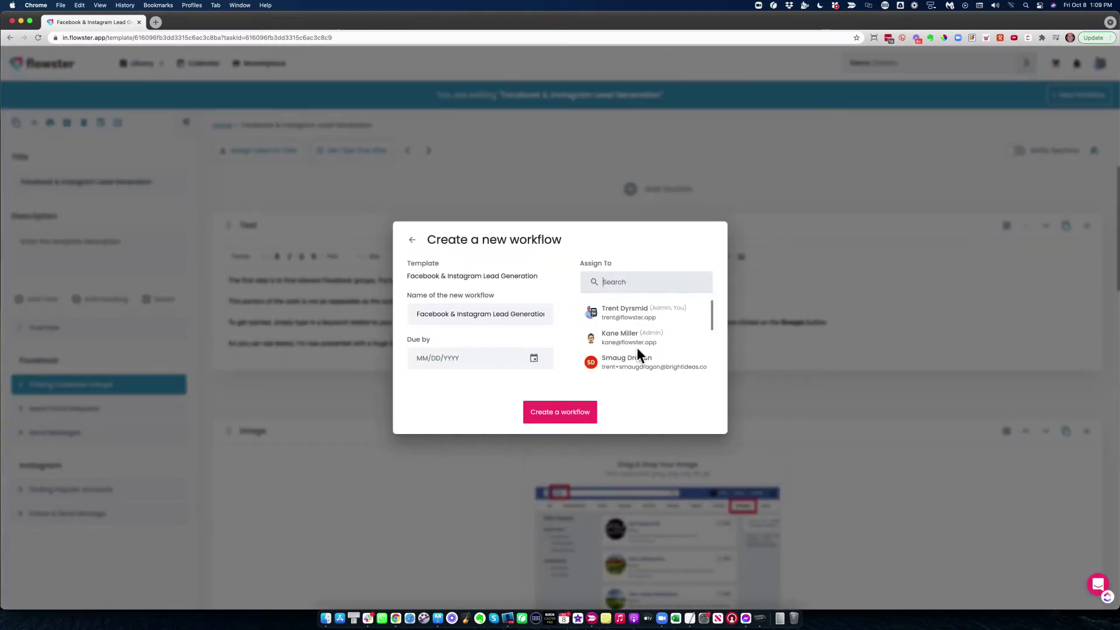
Create the workflow 'Demo - Facebook & Instagram Lead Generation' with a team member assigned
left_click(630, 362)
left_click(453, 314)
type("Dem")
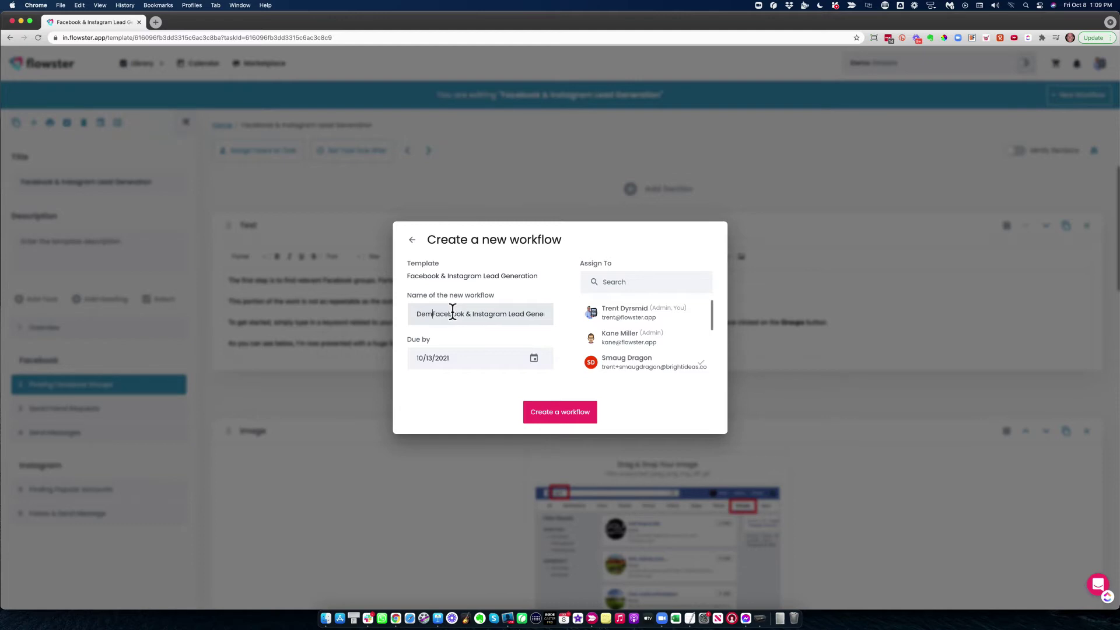
type("o -")
left_click(547, 415)
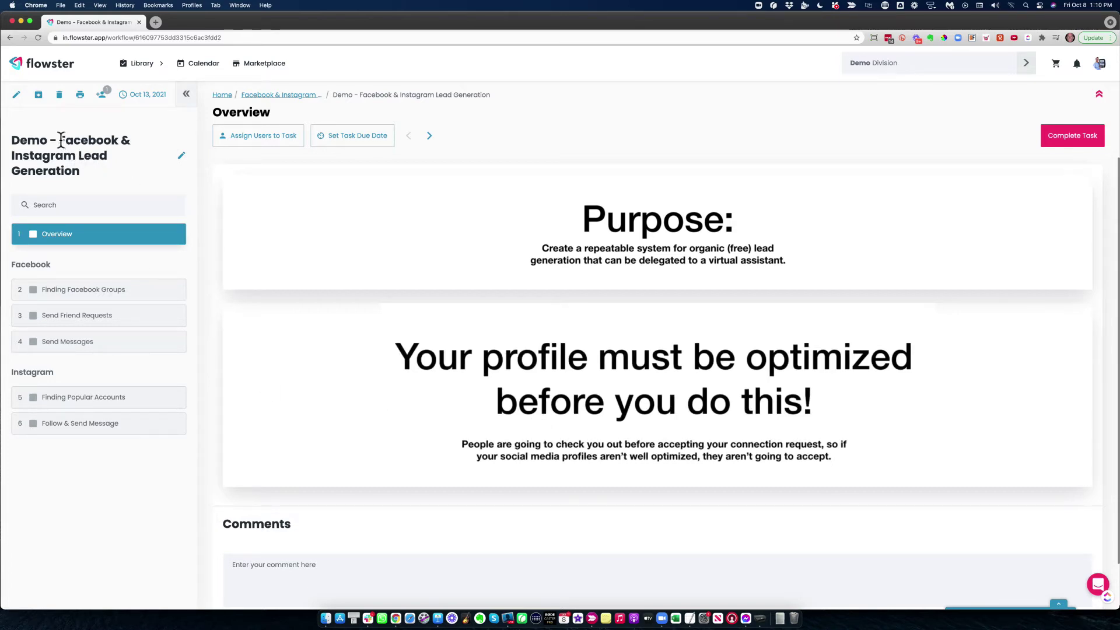
left_click_drag(60, 140, 88, 168)
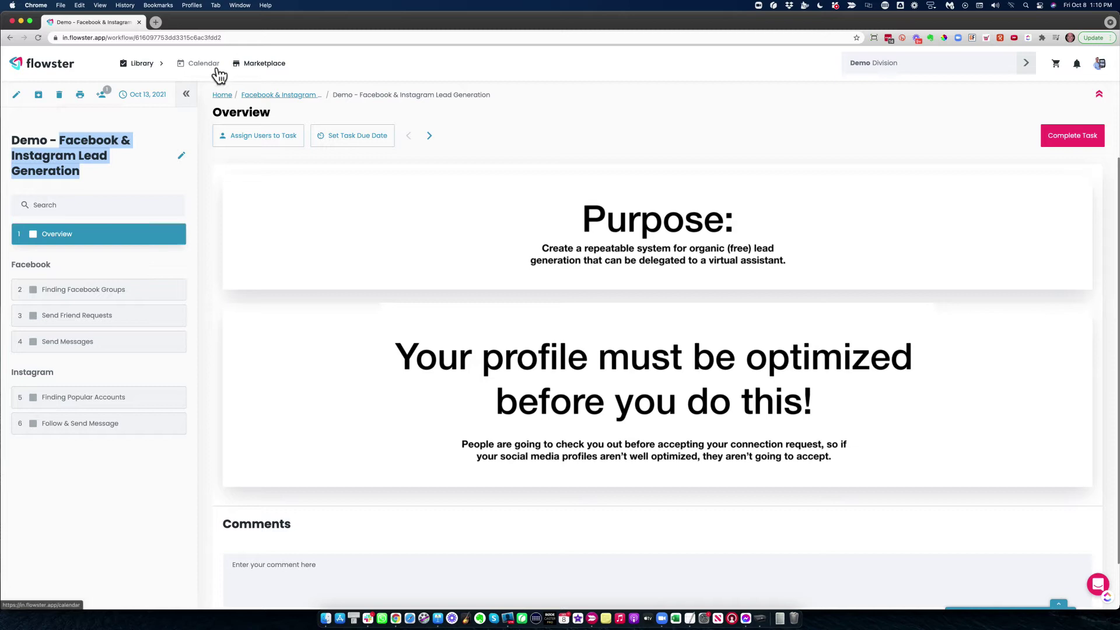
Start another workflow from the template and prefix its name with 'Client 2'
left_click(286, 95)
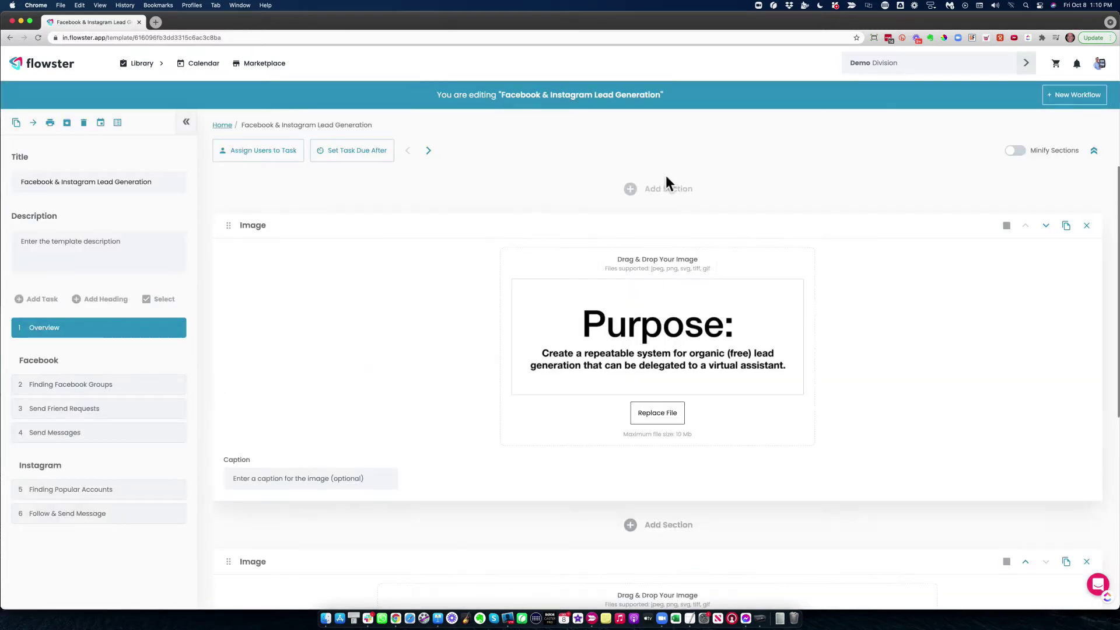
left_click(1053, 95)
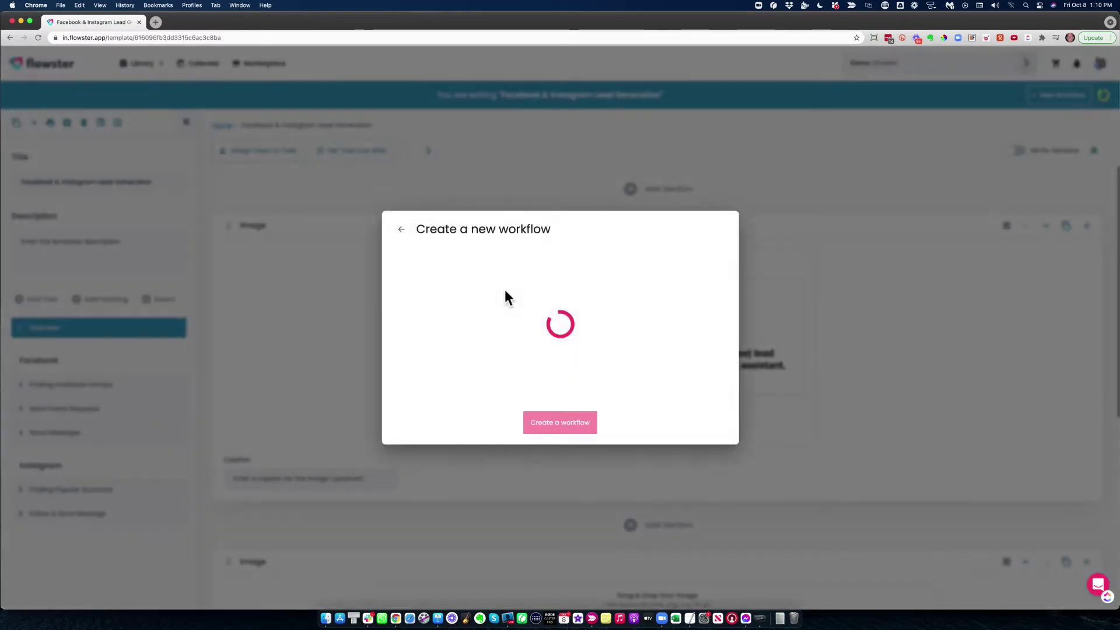
left_click(412, 314)
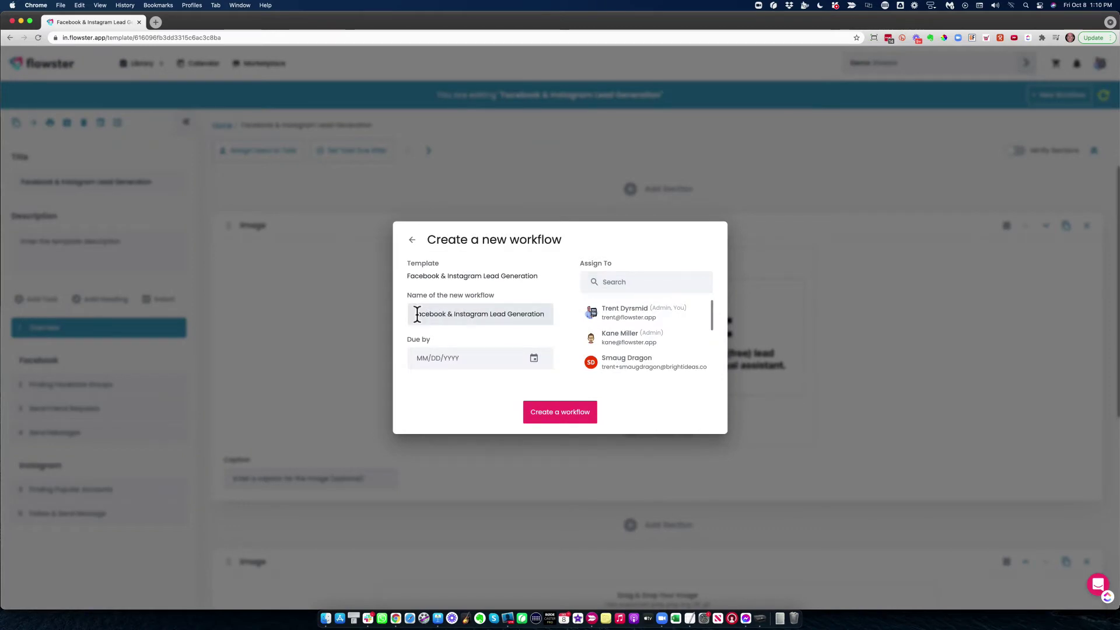
key("super+Left")
type("Client 2")
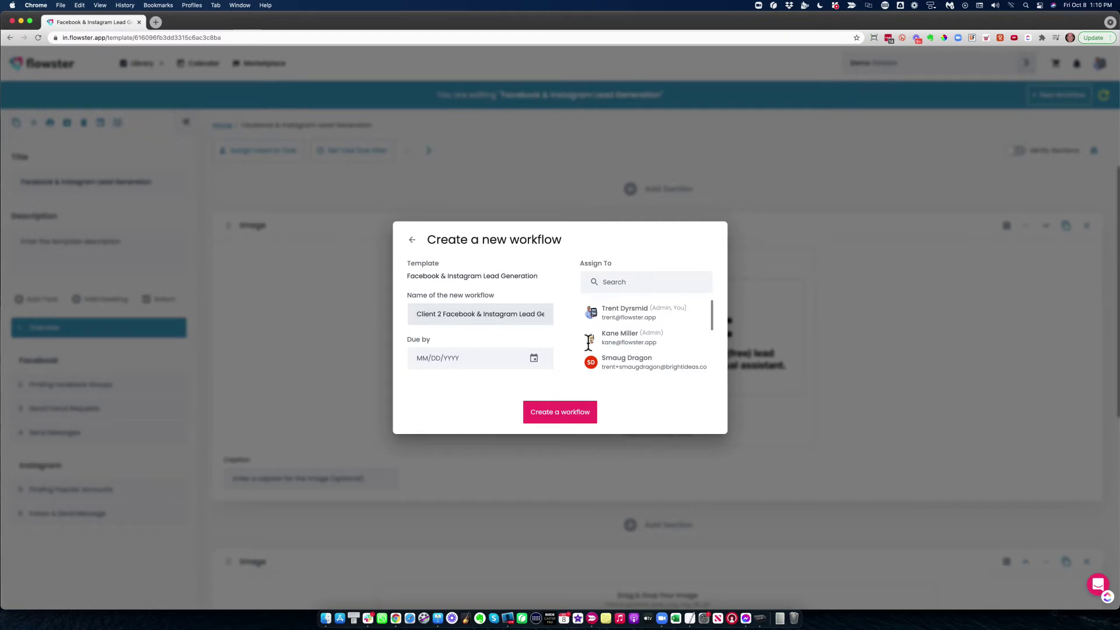
scroll(649, 344, "down", 2)
scroll(650, 345, "down", 2)
Assign a team member, set the due date to October 14, and create the workflow
left_click(631, 338)
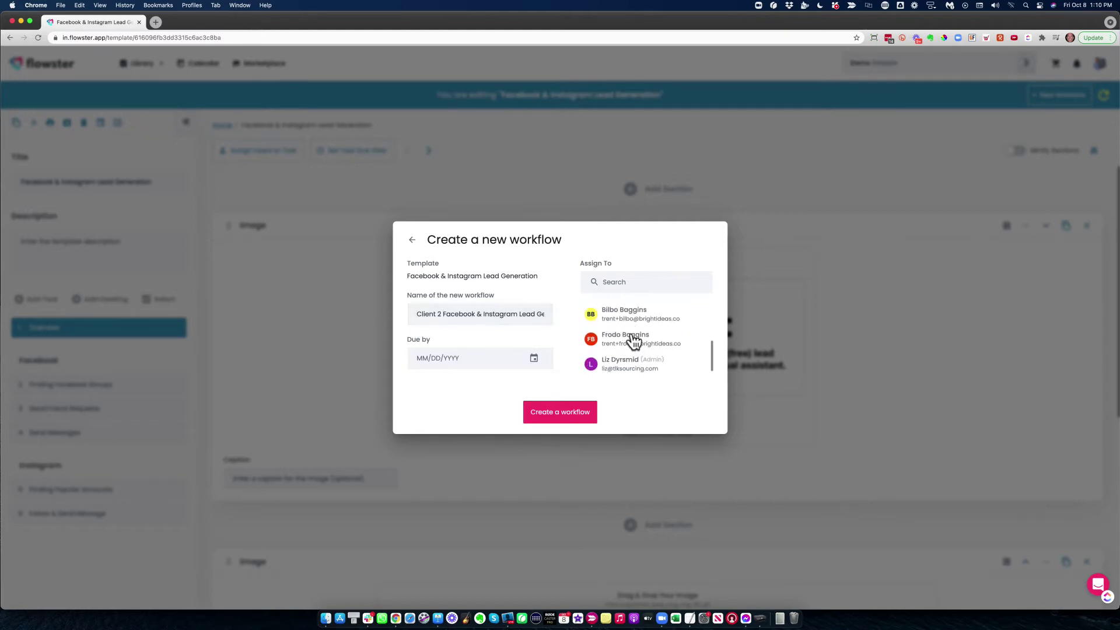
left_click(533, 359)
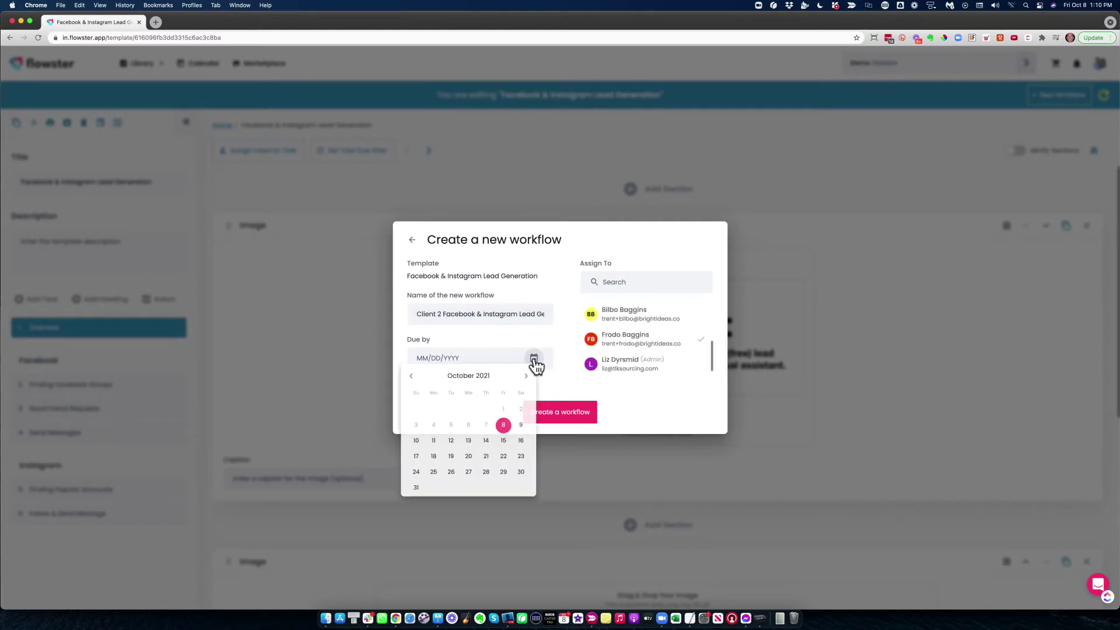
left_click(486, 442)
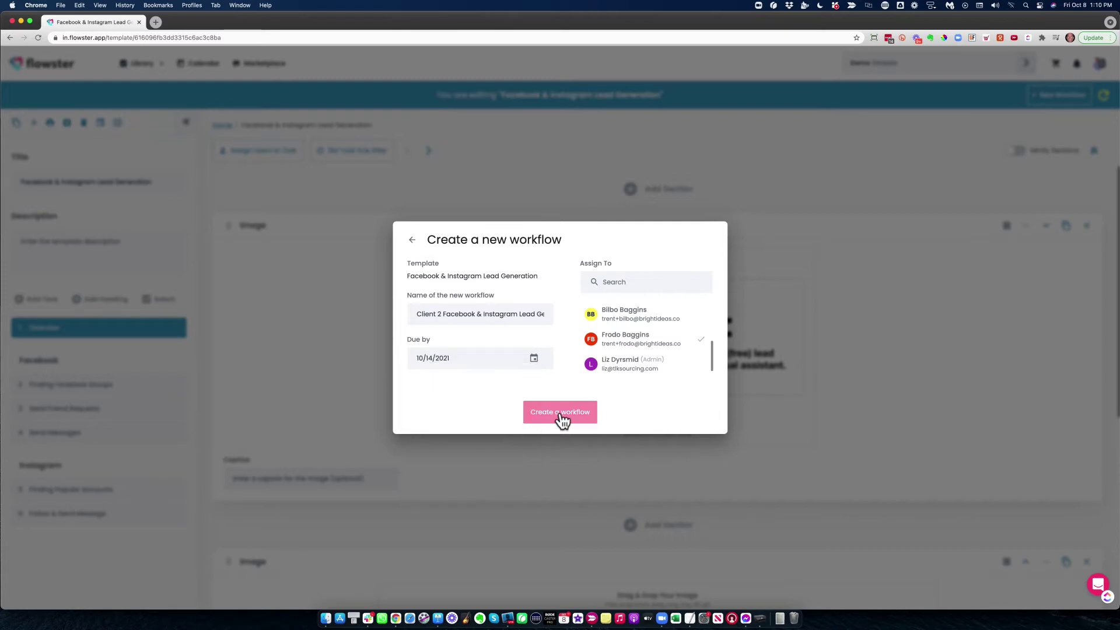
left_click(561, 413)
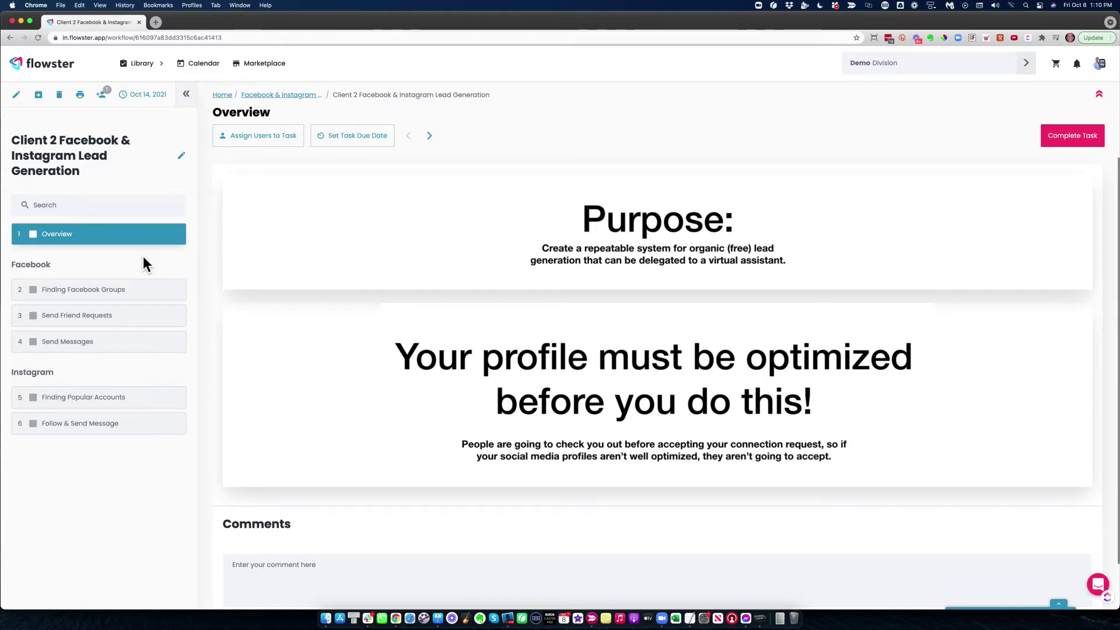
left_click(16, 97)
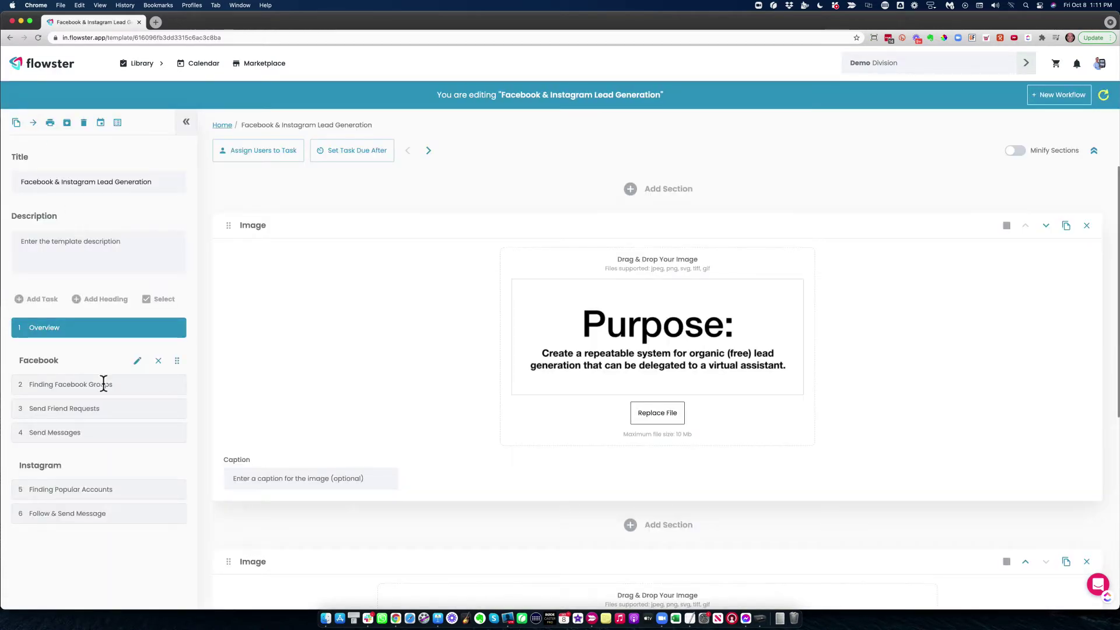
Add a task after Finding Facebook Groups and rename it to 'New Thisgy'
left_click(69, 390)
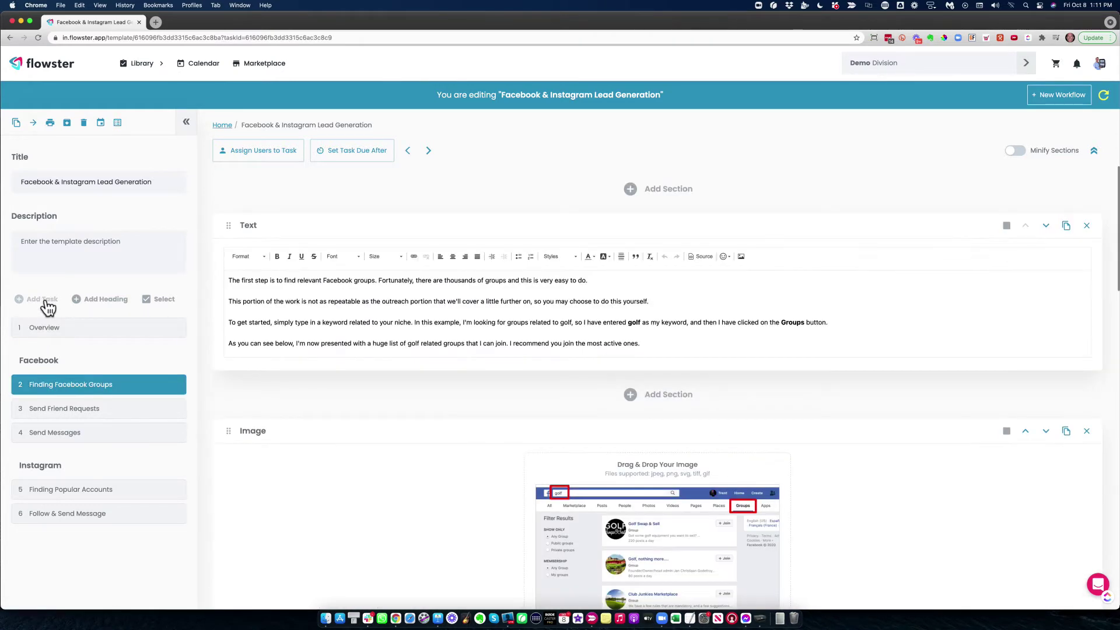
left_click(46, 302)
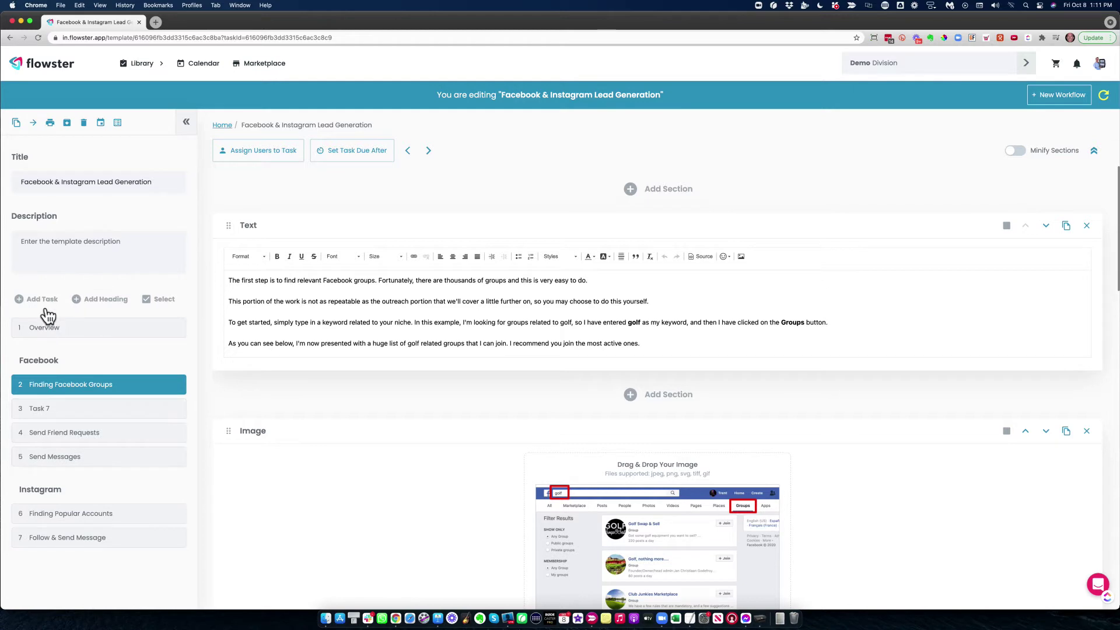
left_click(113, 410)
triple_click(61, 409)
type("New This")
type("gy")
key("Return")
Give the new task a text section reading 'Some instructions for the new thingy st'
left_click(62, 413)
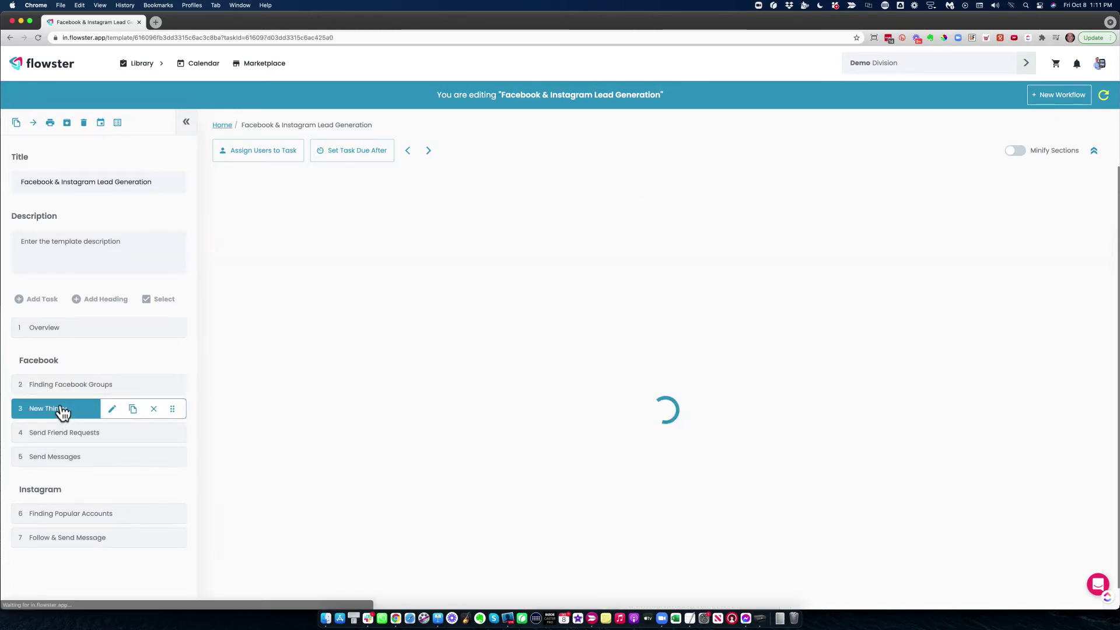
left_click(281, 292)
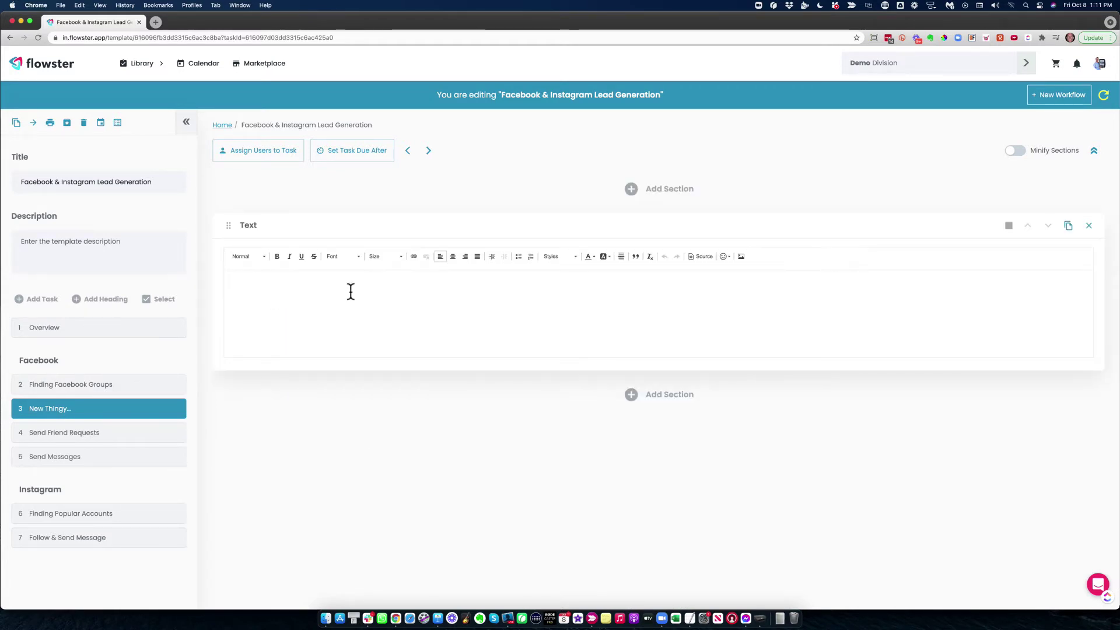
type("Some instructions for the new thing")
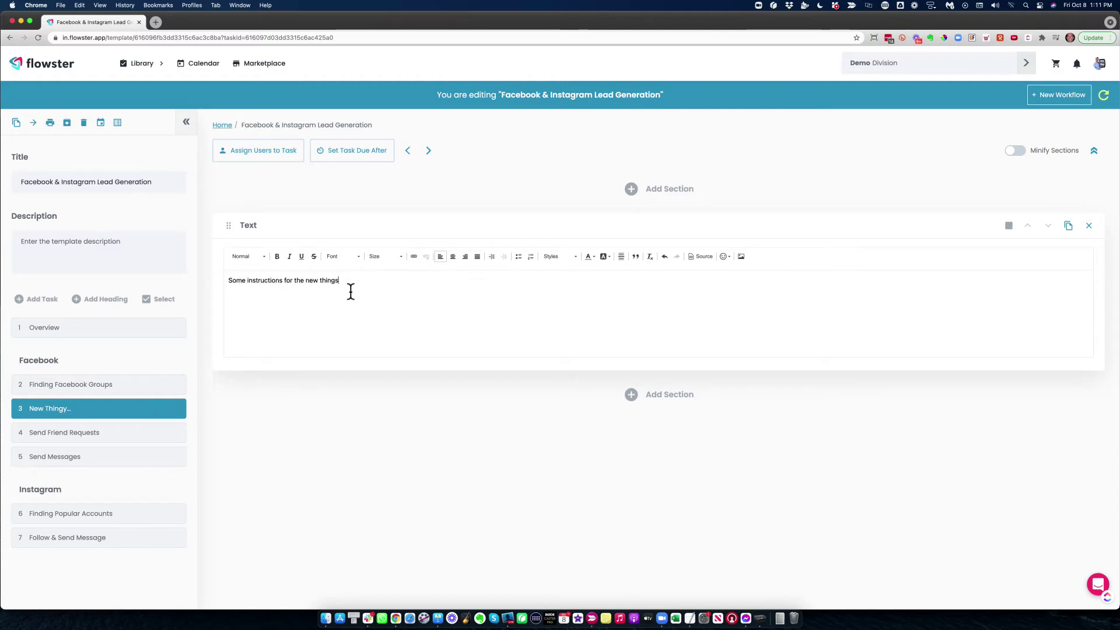
type("y step....")
left_click(656, 392)
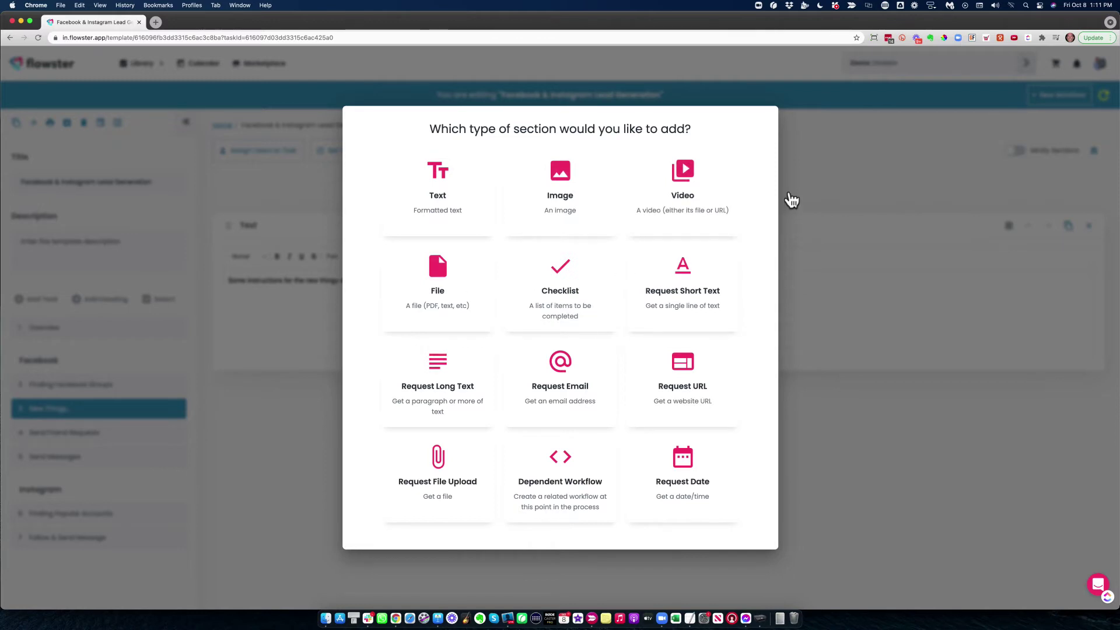
left_click(812, 176)
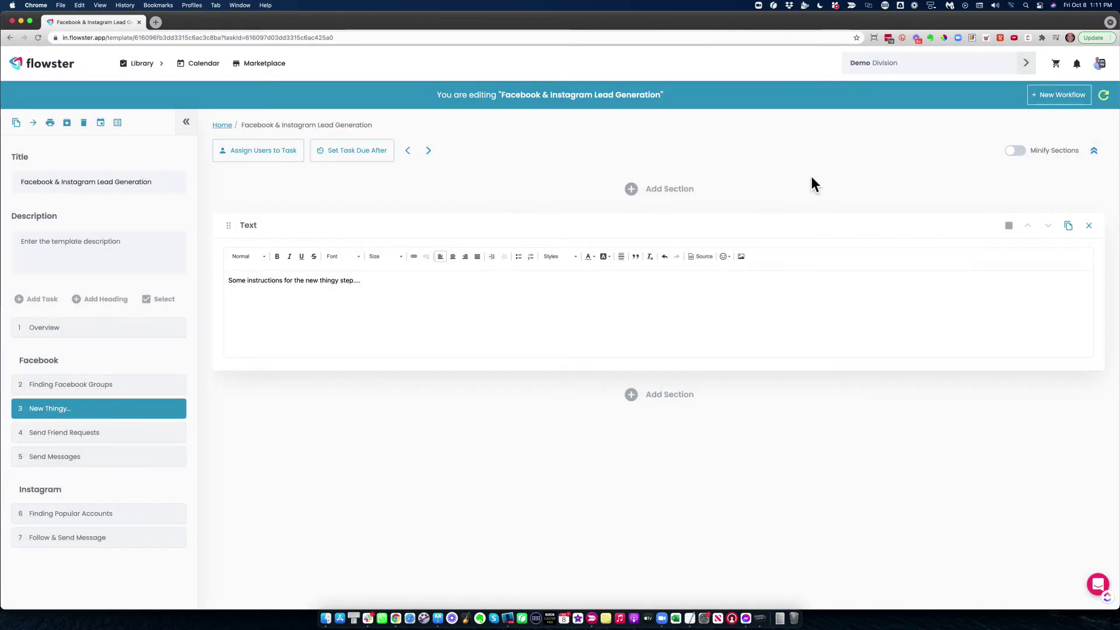
left_click(640, 187)
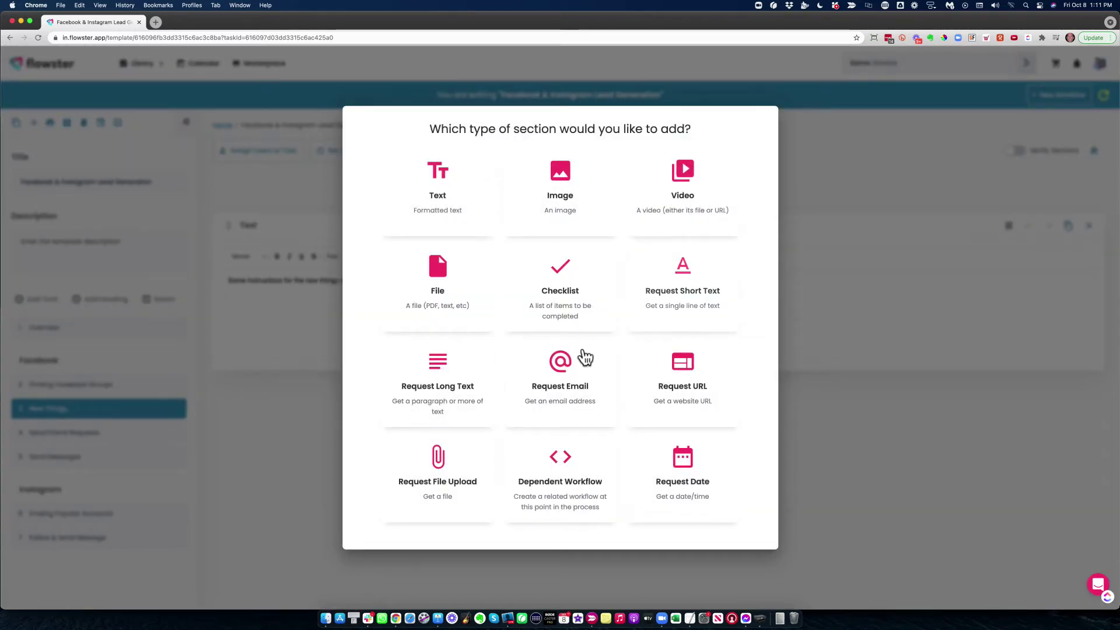
left_click(825, 408)
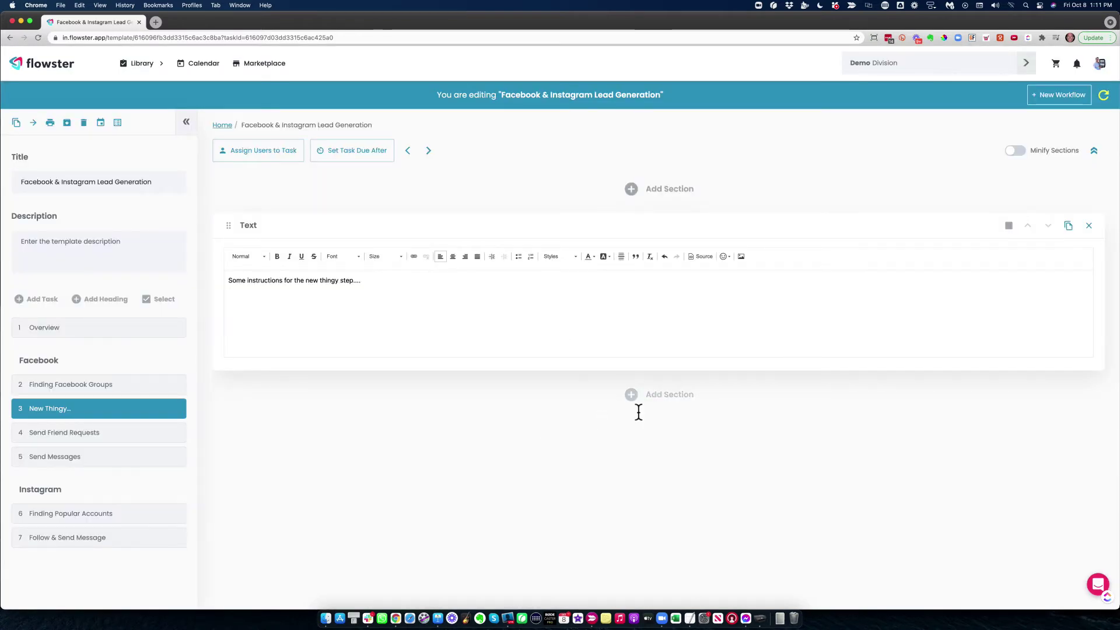
left_click(83, 432)
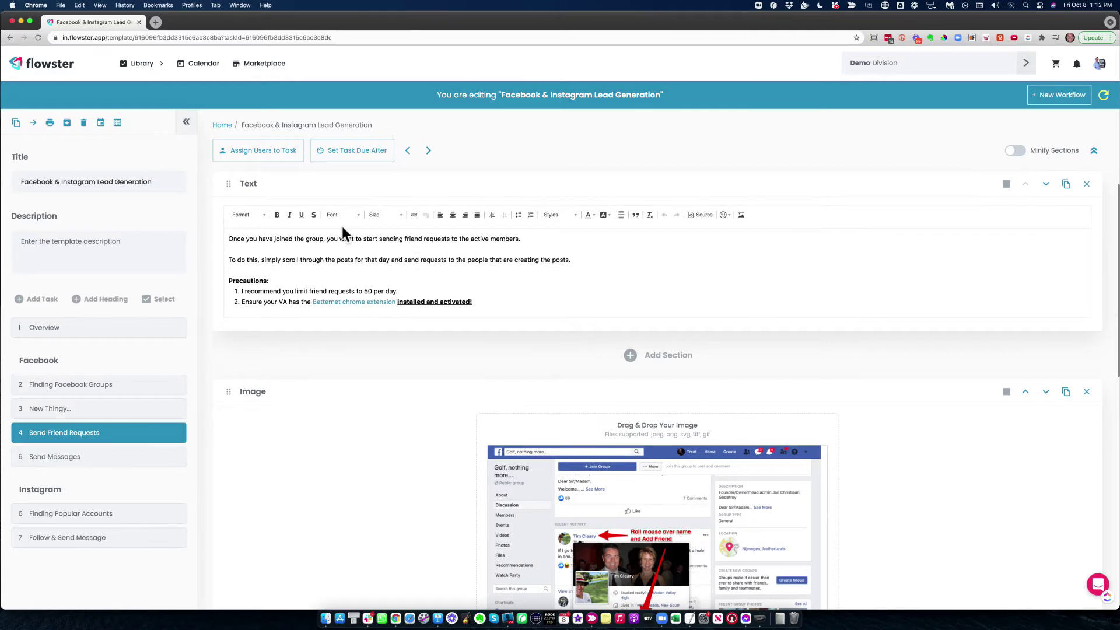
Scroll through the Send Friend Requests screenshot and its 5,000-friend-limit note
scroll(370, 251, "down", 3)
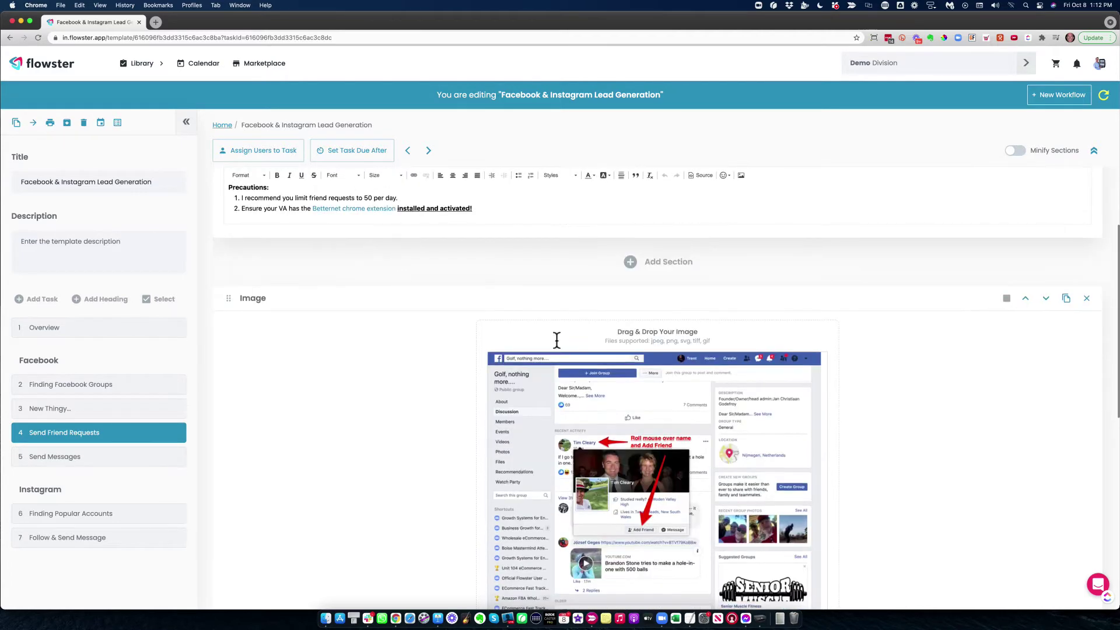
scroll(556, 344, "down", 10)
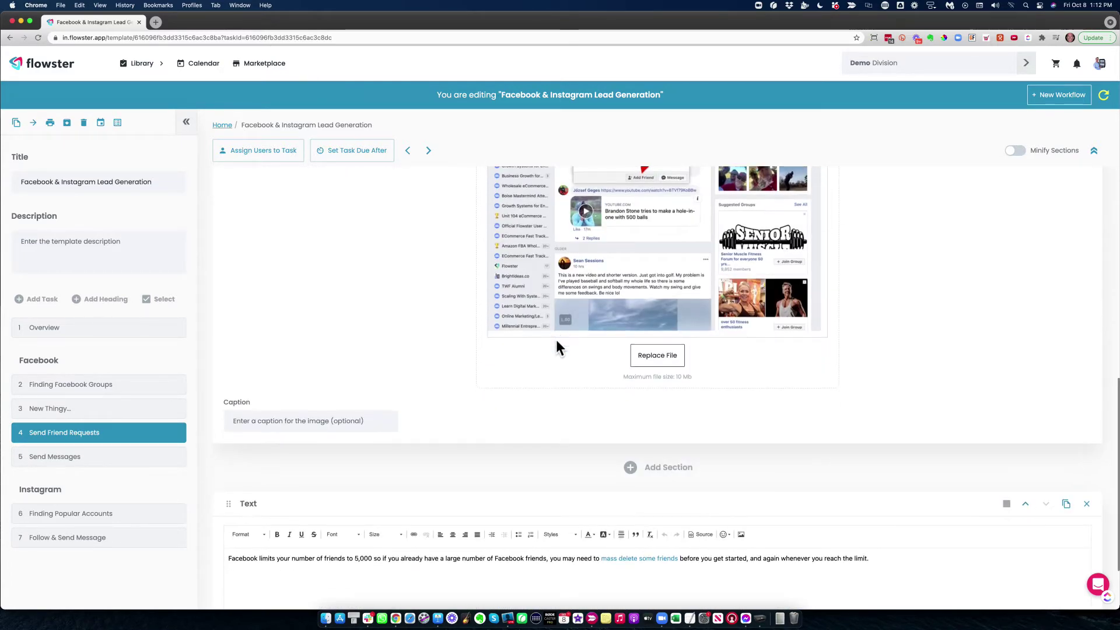
scroll(557, 348, "down", 2)
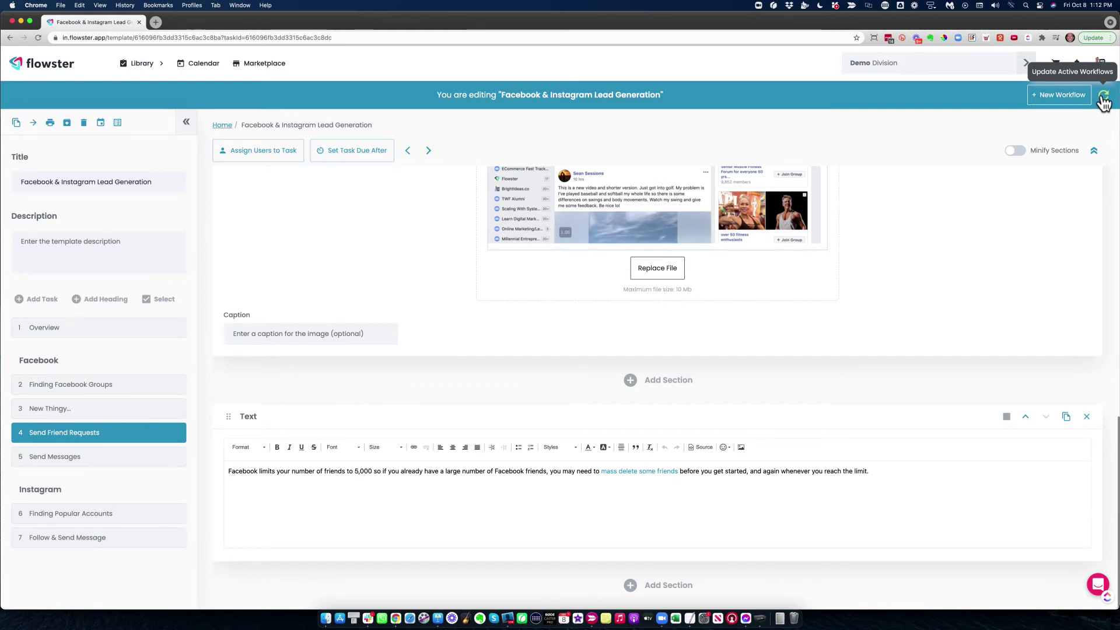
left_click(1103, 97)
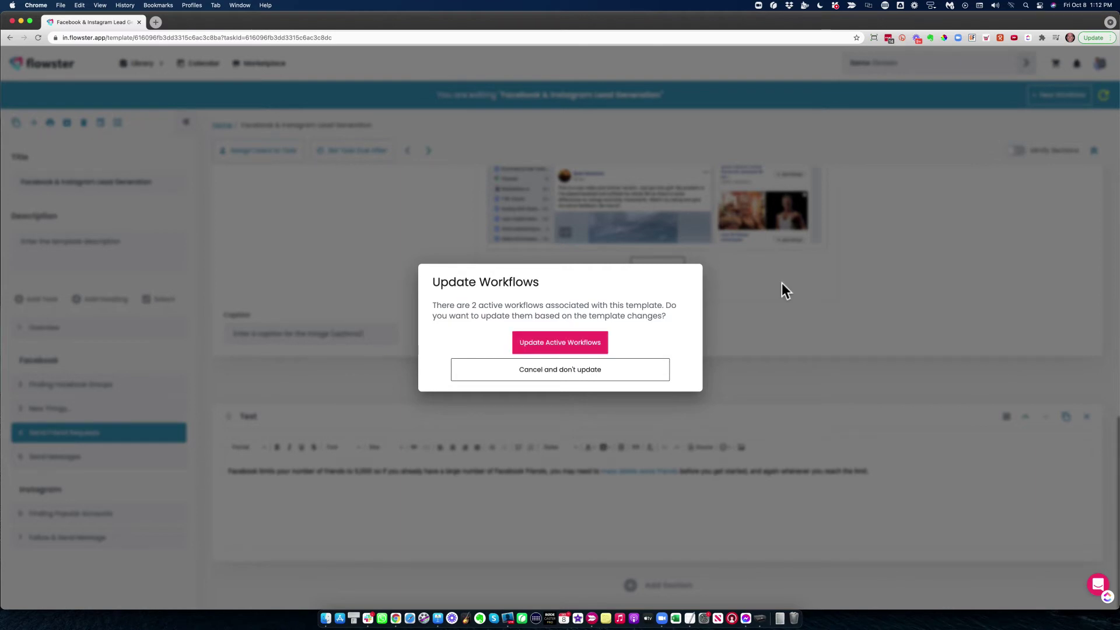
left_click(797, 289)
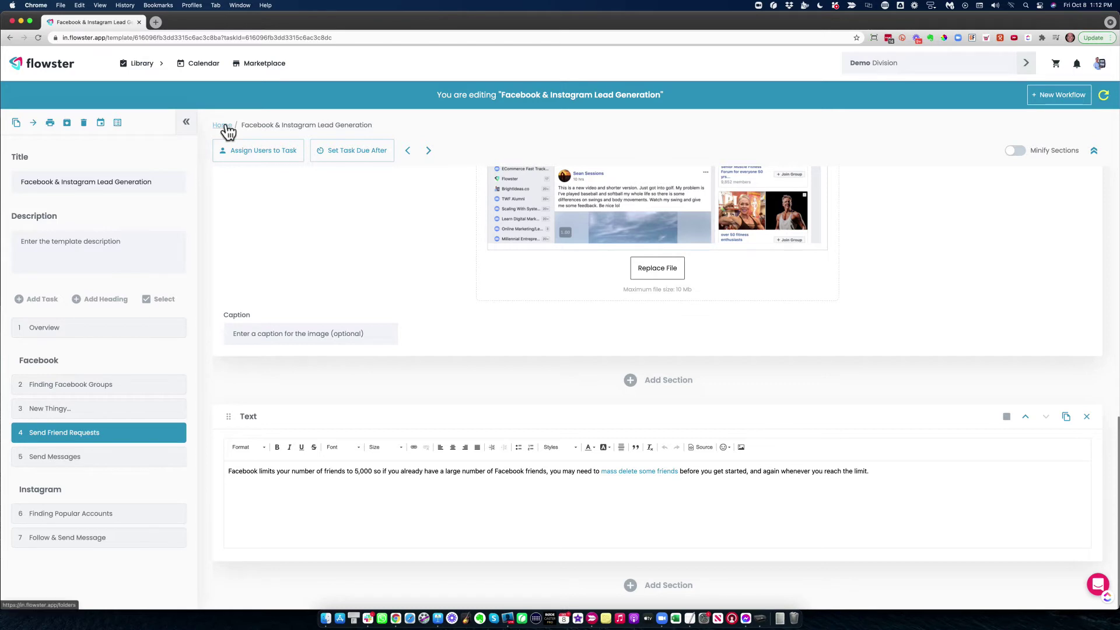
Return to the Library and open the Client 2 Facebook & Instagram Lead Generation workflow
left_click(146, 69)
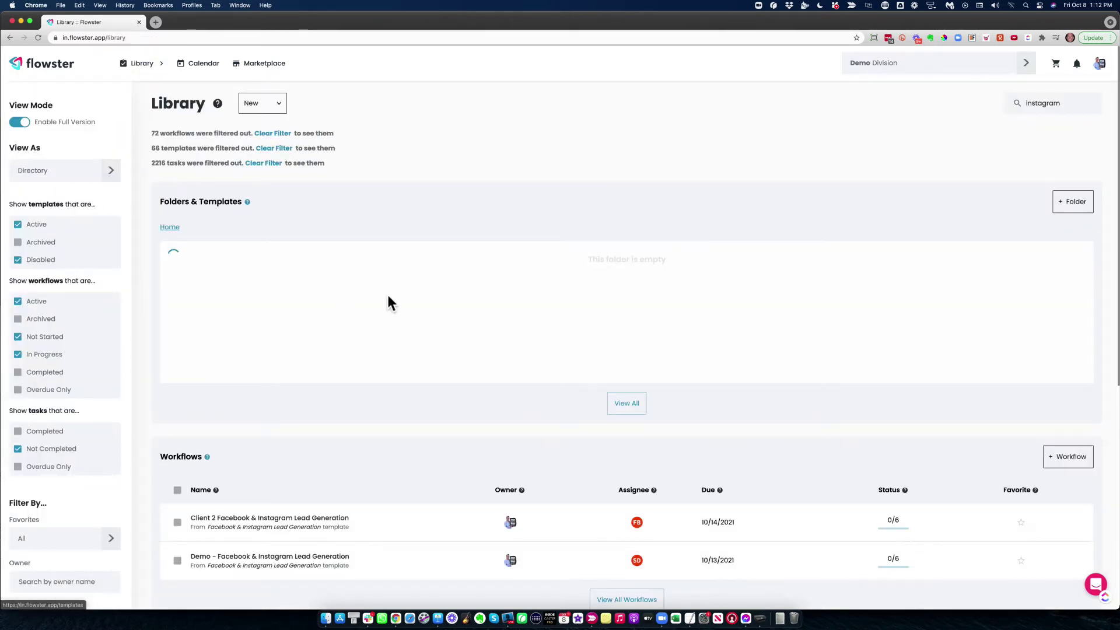
scroll(500, 349, "down", 3)
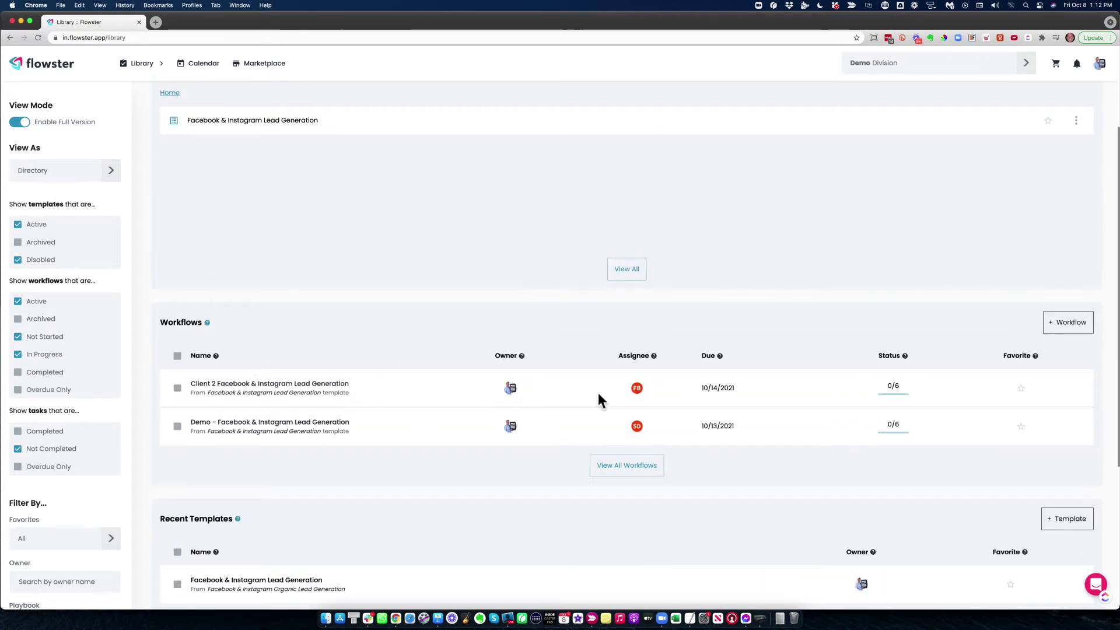
left_click(303, 387)
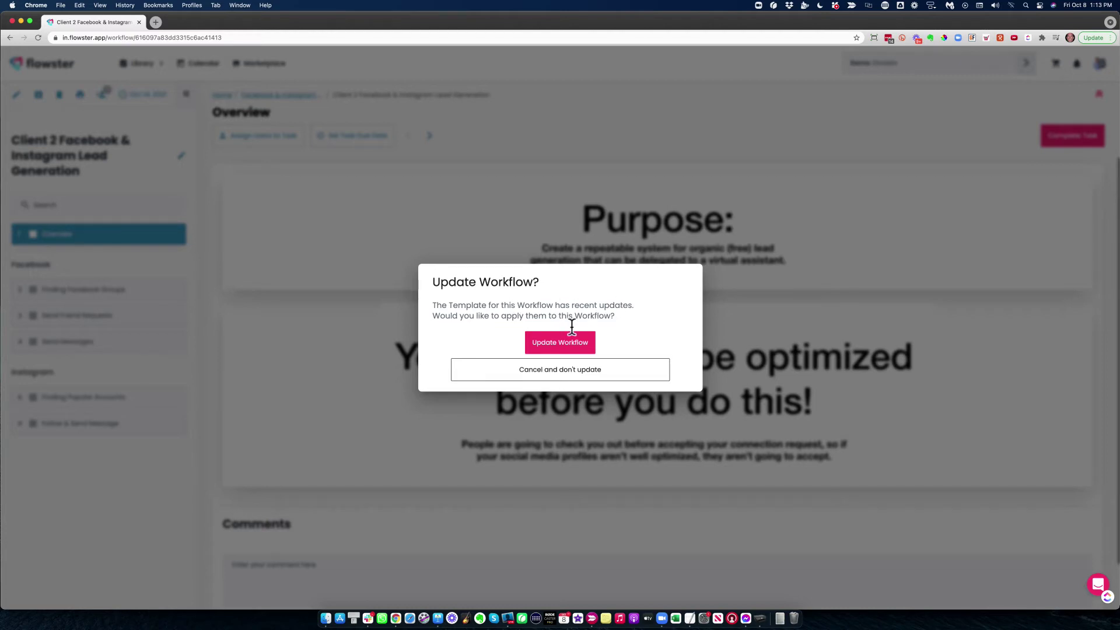
Apply the template updates, review the assignees unchanged, and open Finding Facebook Groups
left_click(560, 345)
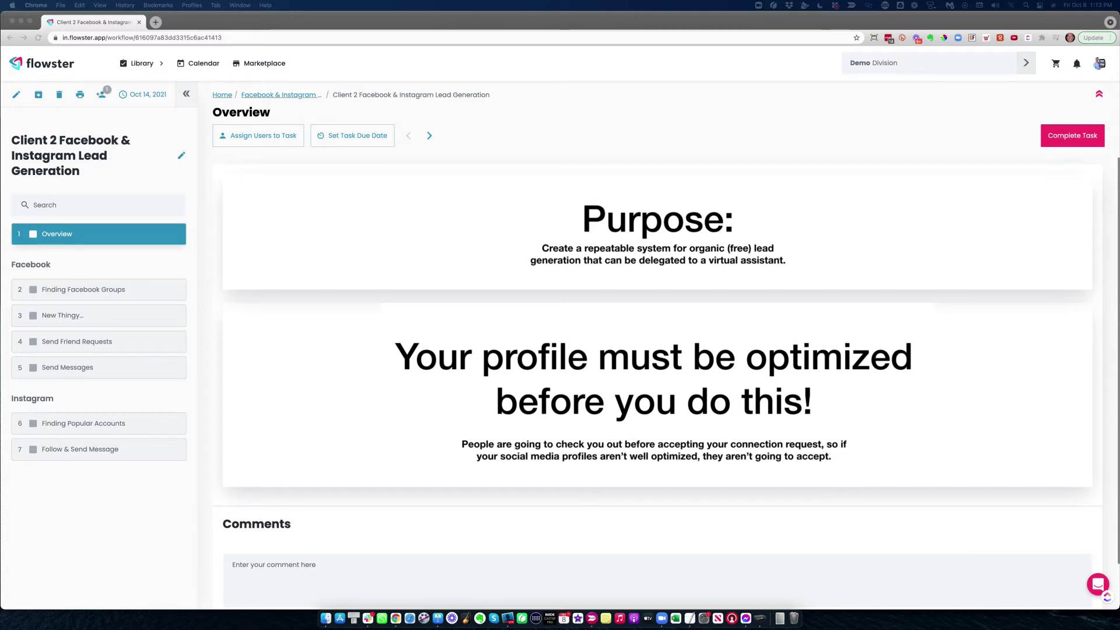
left_click(101, 94)
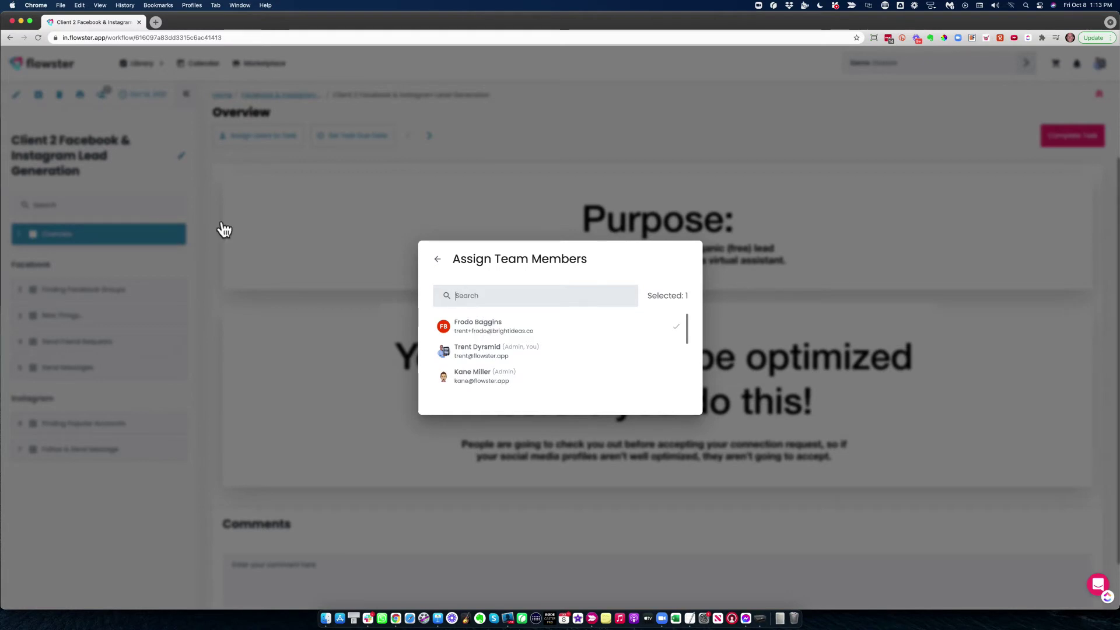
left_click(438, 259)
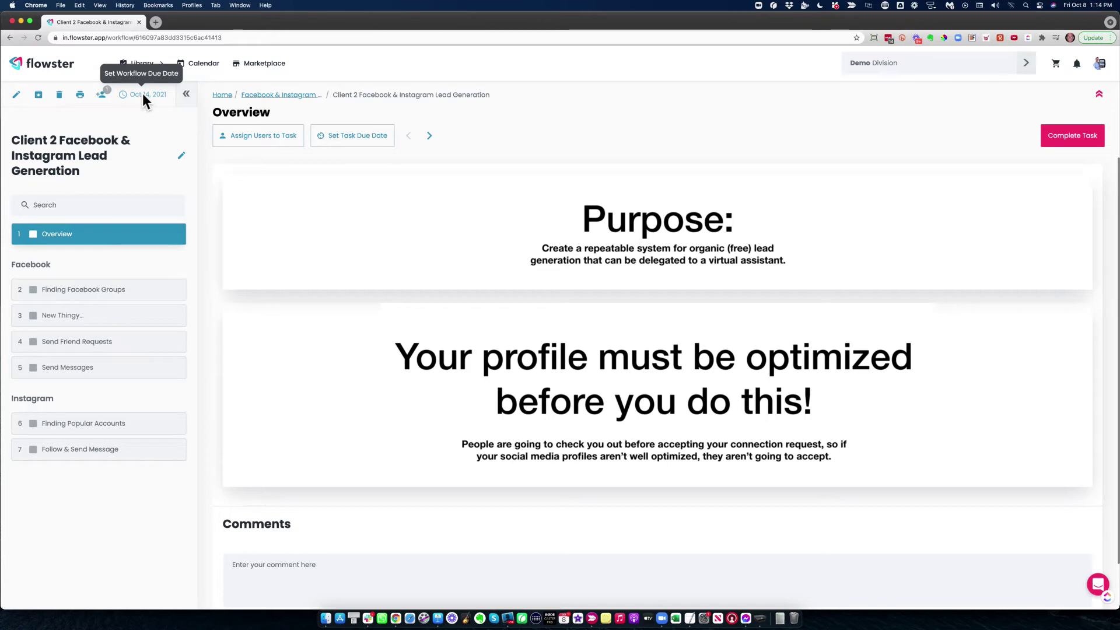
left_click(86, 291)
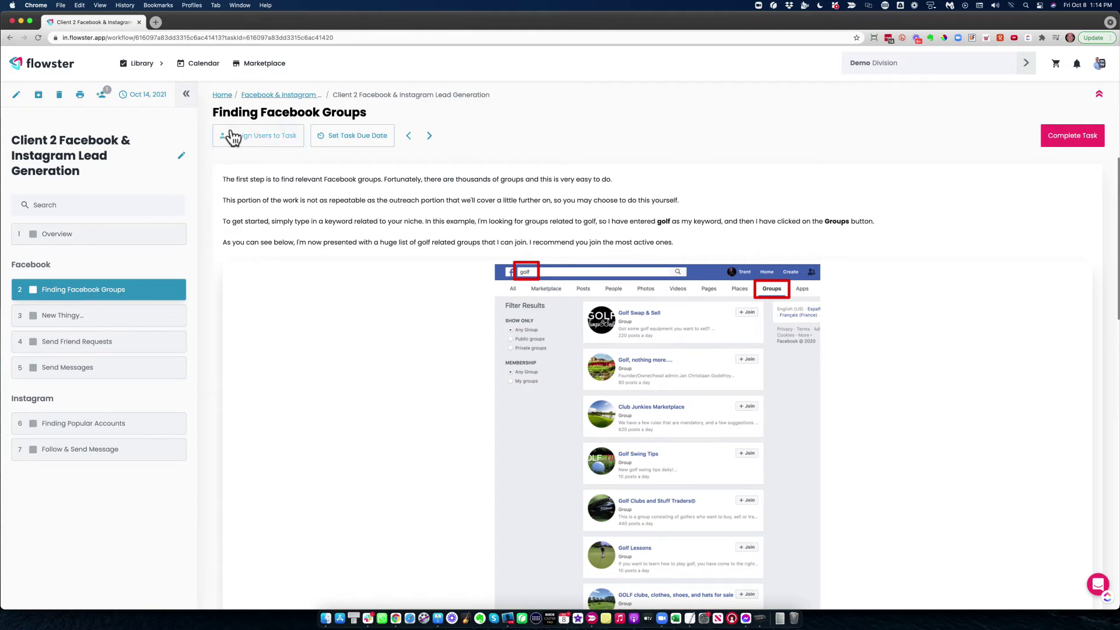
Assign a team member to the Finding Facebook Groups task
left_click(265, 138)
scroll(478, 344, "down", 3)
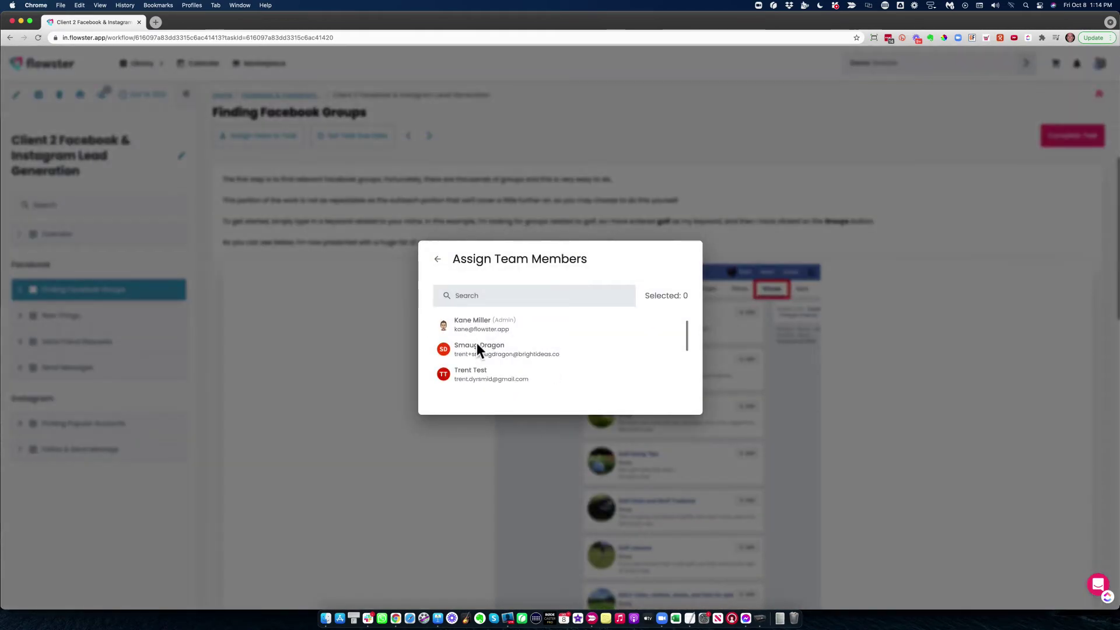
left_click(478, 367)
left_click(438, 259)
Set the task's due date to October 11, 2021 at 9:00 AM and save it
left_click(337, 134)
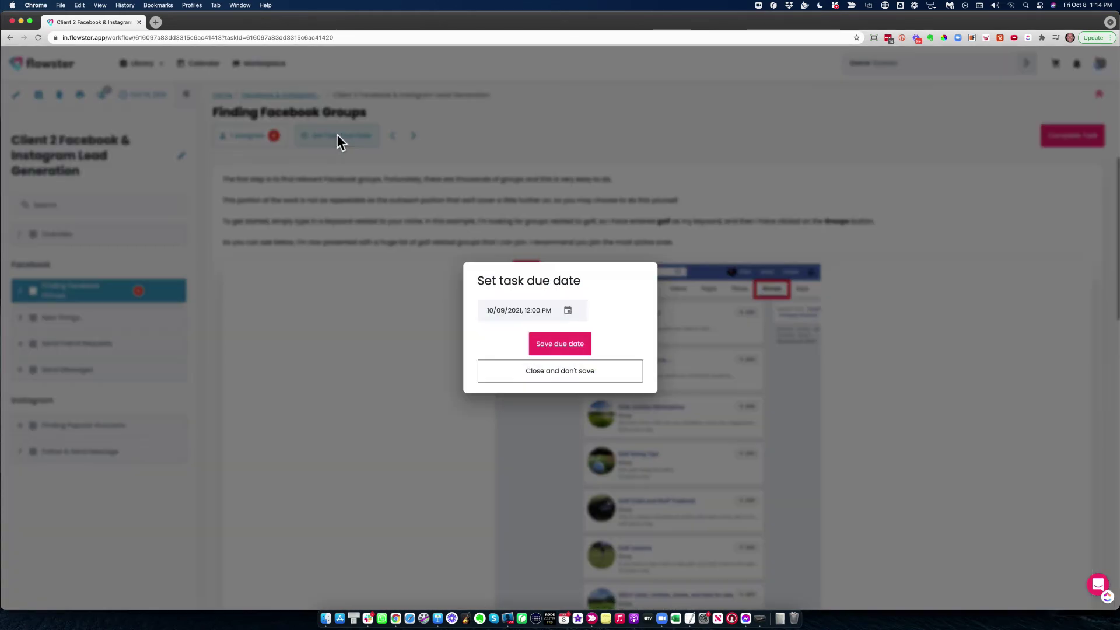
left_click(568, 309)
left_click(485, 459)
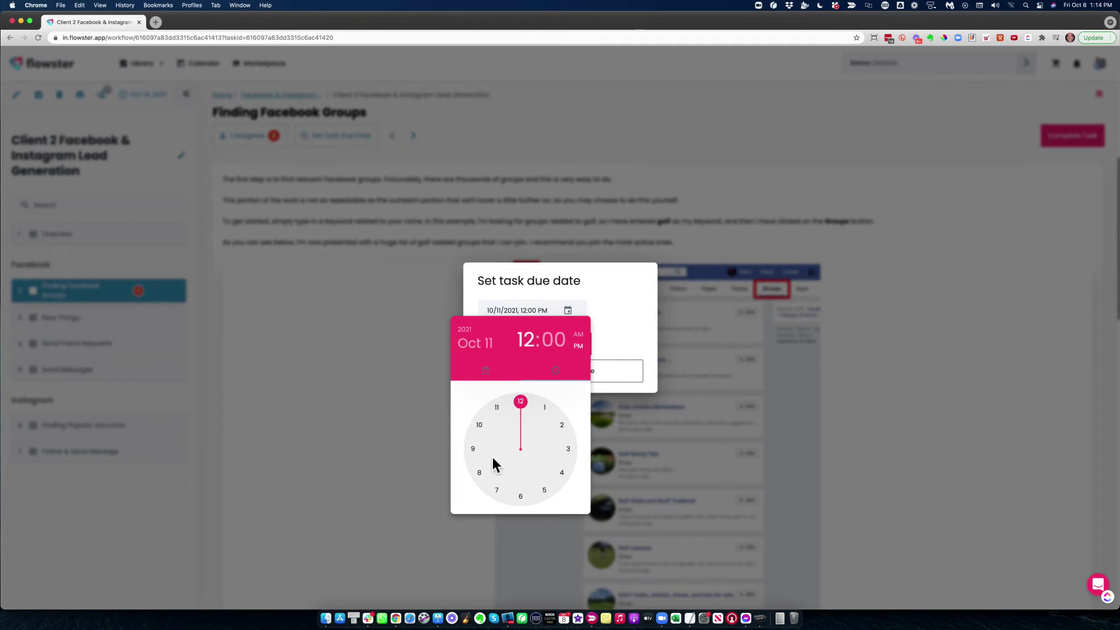
left_click(474, 448)
left_click(579, 335)
left_click(637, 322)
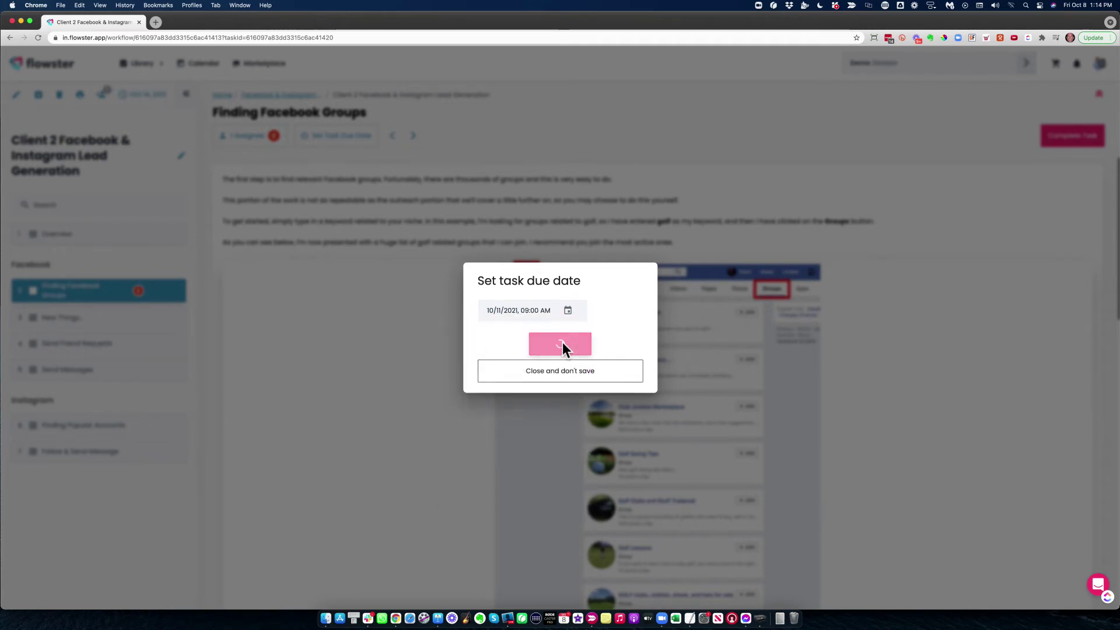
left_click(59, 318)
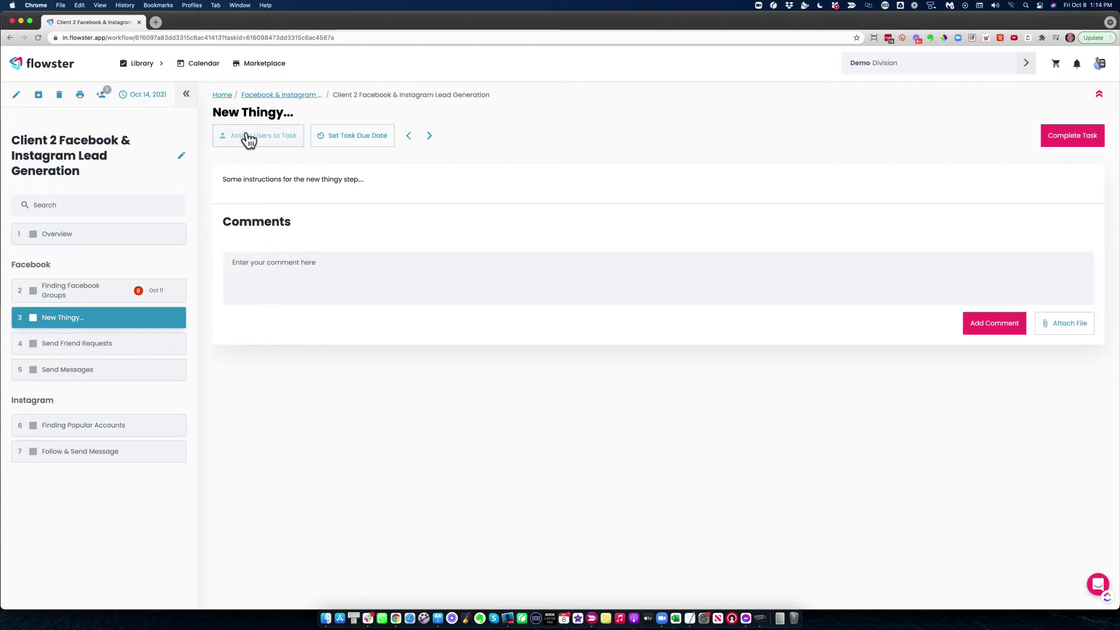
Add another team member to the workflow's assignees and reopen the list to confirm it
left_click(101, 93)
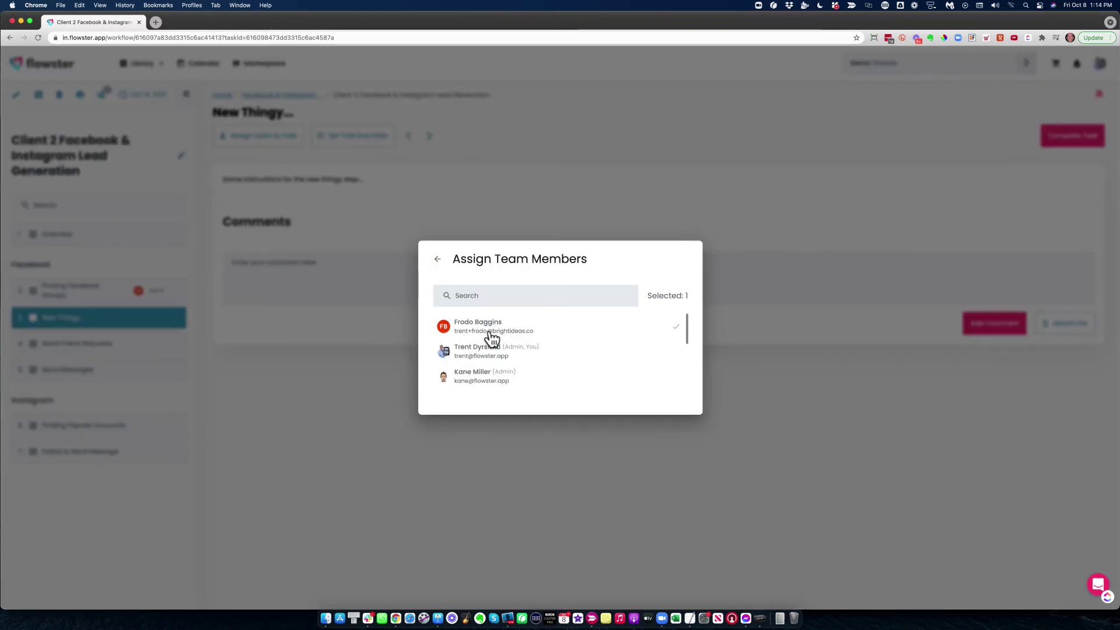
scroll(542, 346, "down", 5)
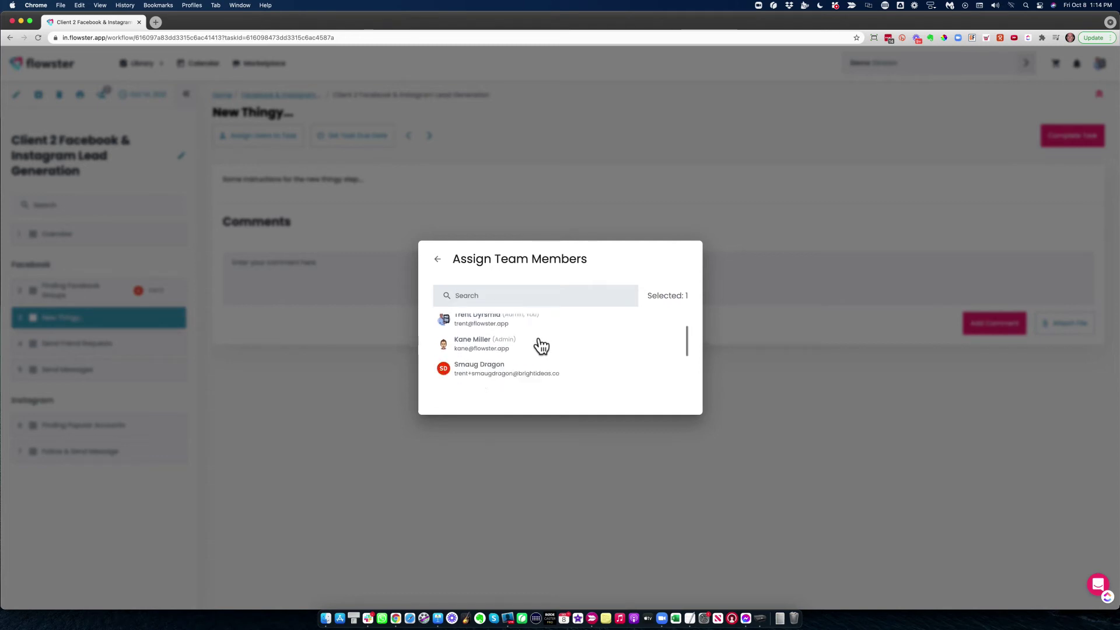
scroll(542, 346, "down", 1)
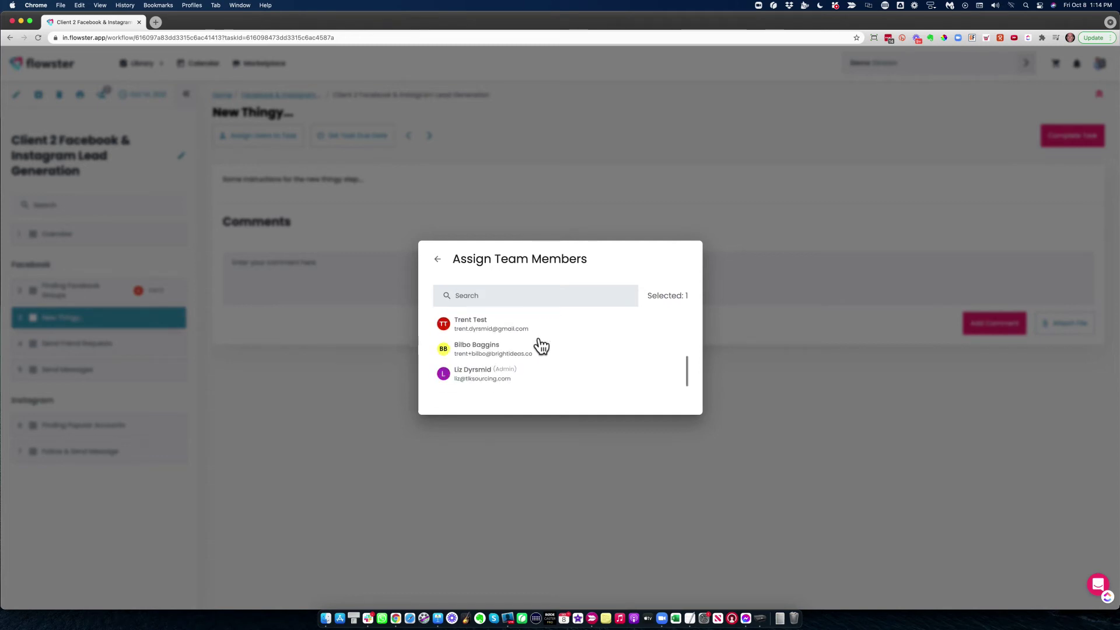
scroll(541, 346, "up", 1)
left_click(470, 336)
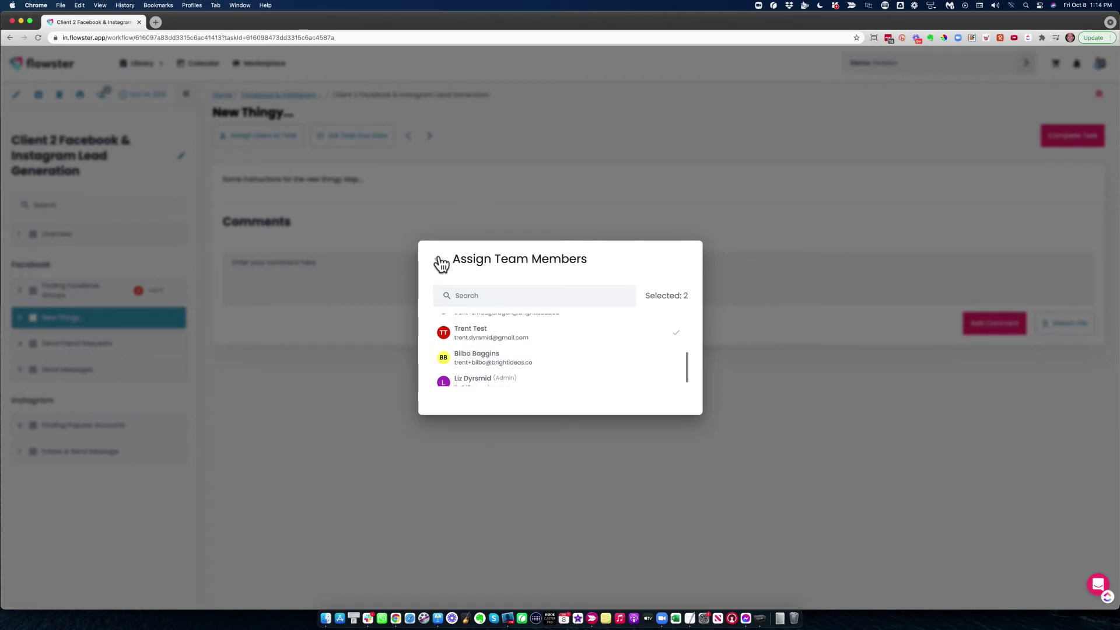
left_click(440, 262)
left_click(108, 99)
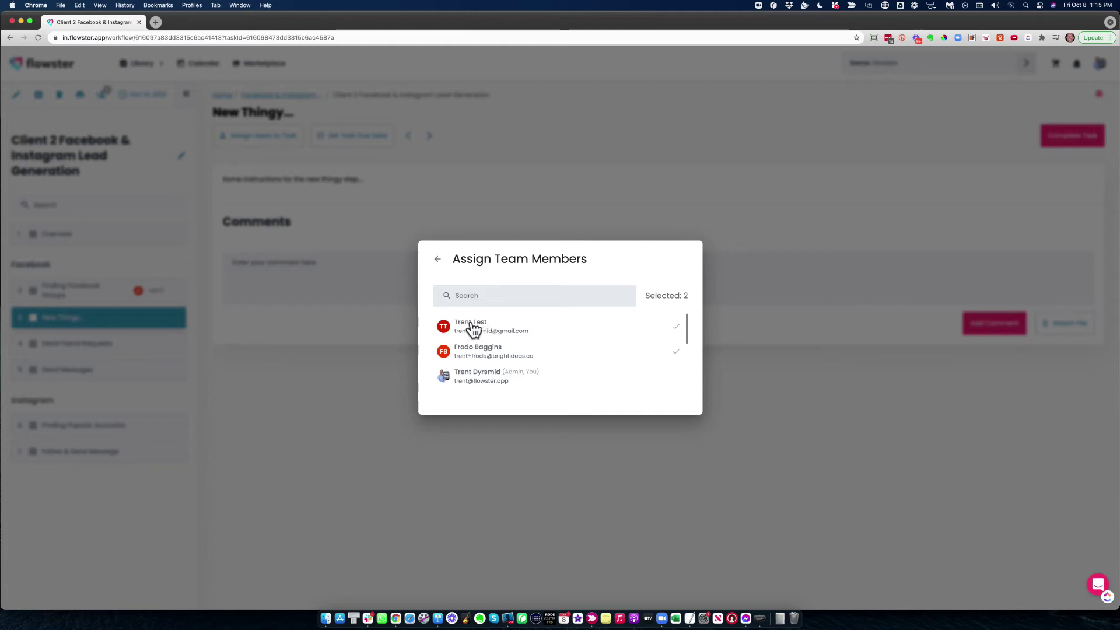
left_click(483, 188)
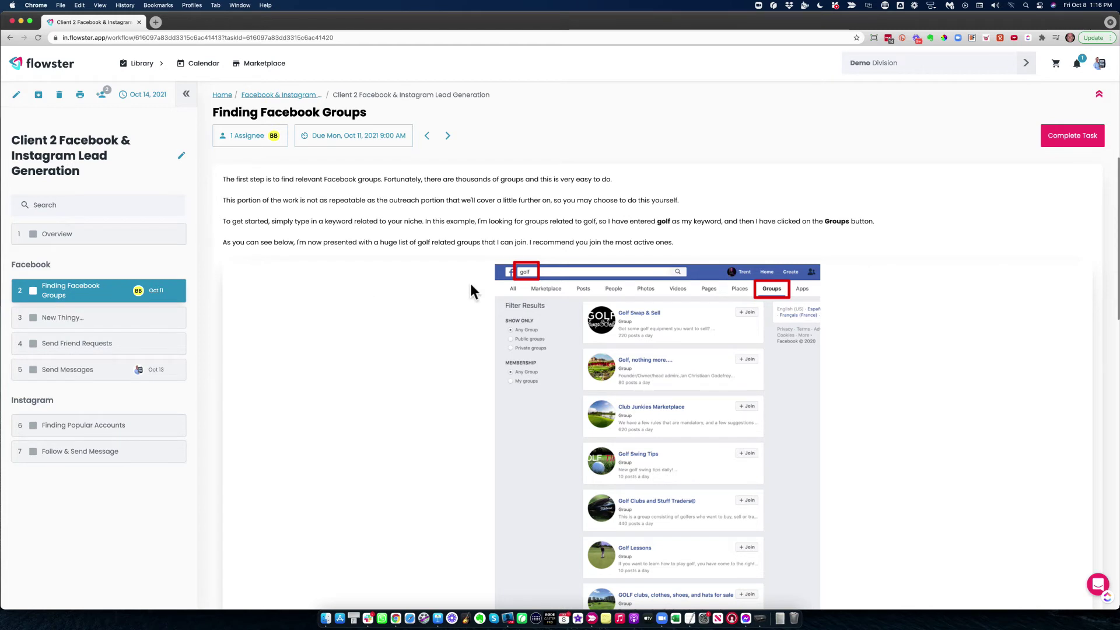
Open the 'Assigned Task Send Messages' notification from the notifications list
left_click(1077, 63)
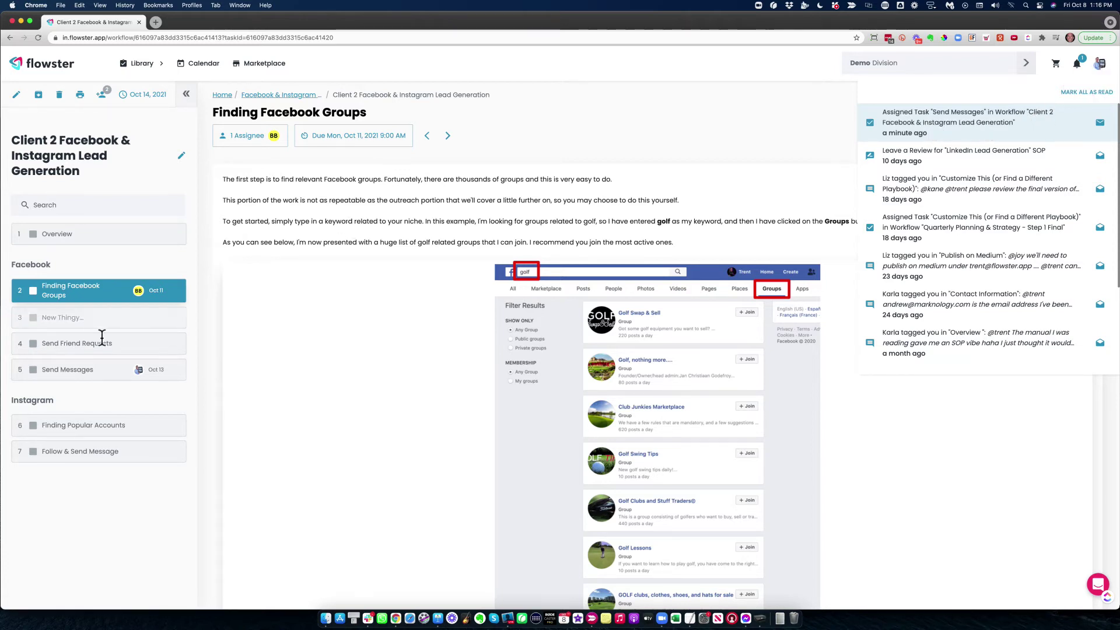
left_click(65, 373)
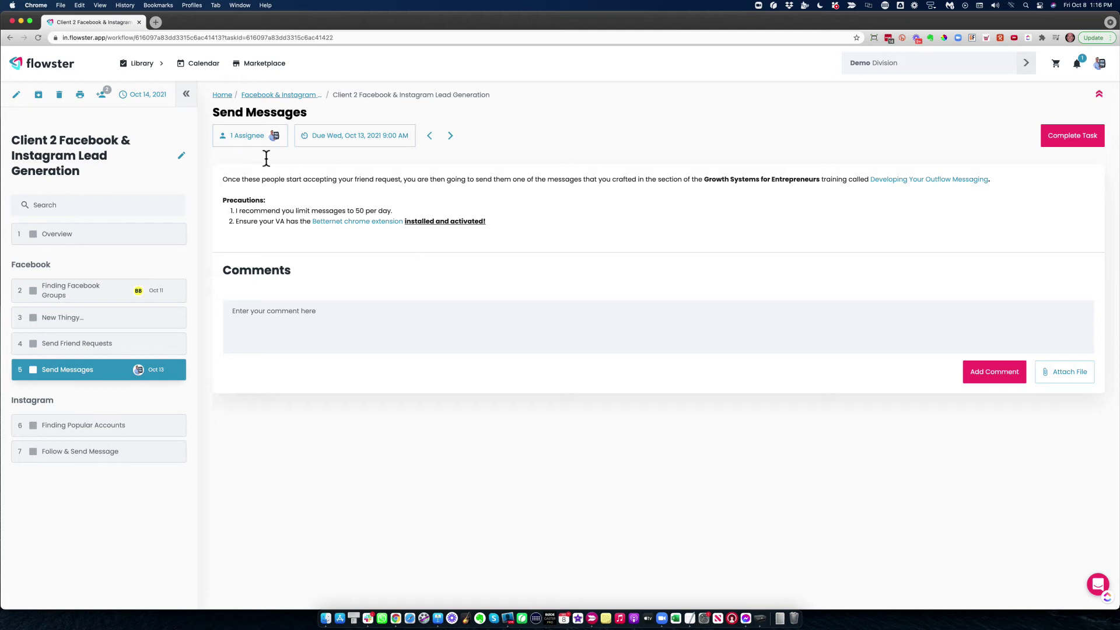
Move Send Messages to Thursday, October 14 on the team calendar and open the task
left_click(206, 69)
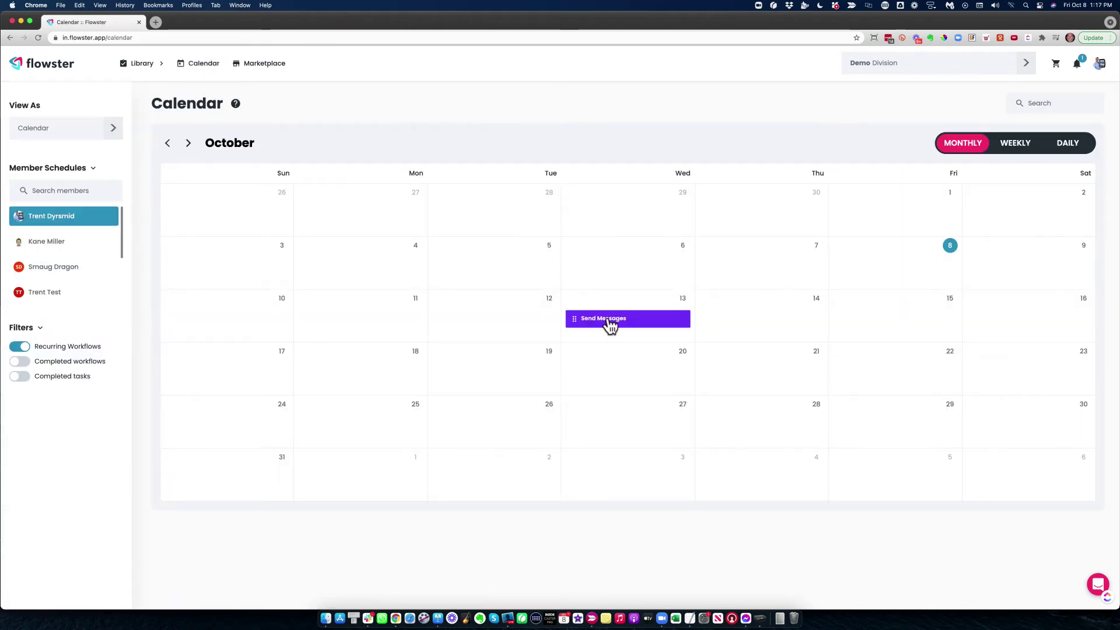
mouse_move(577, 327)
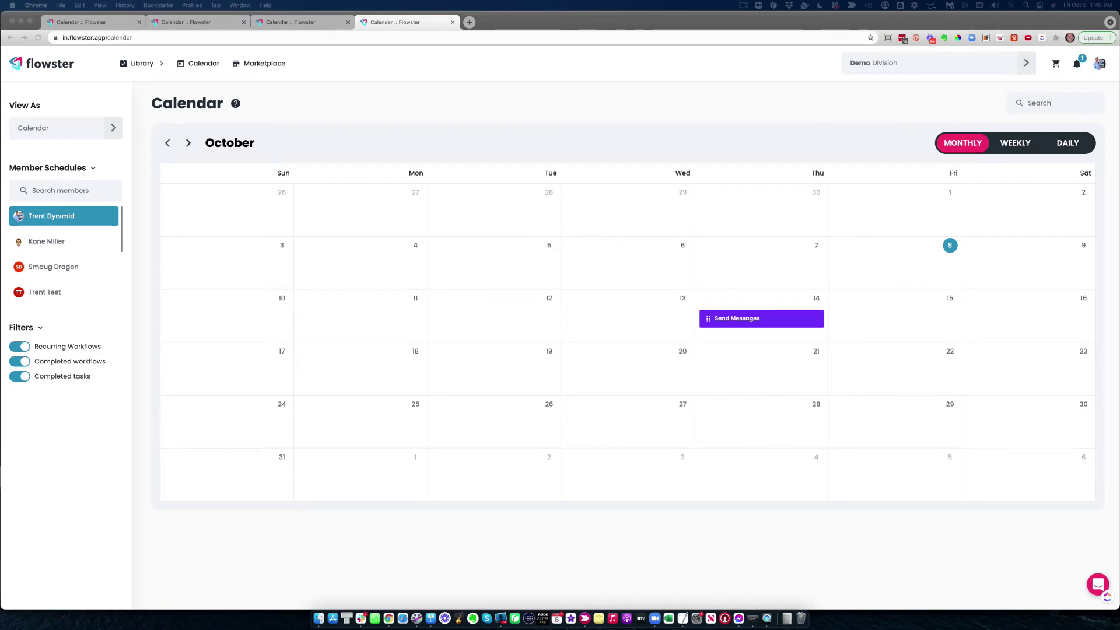
left_click(732, 318)
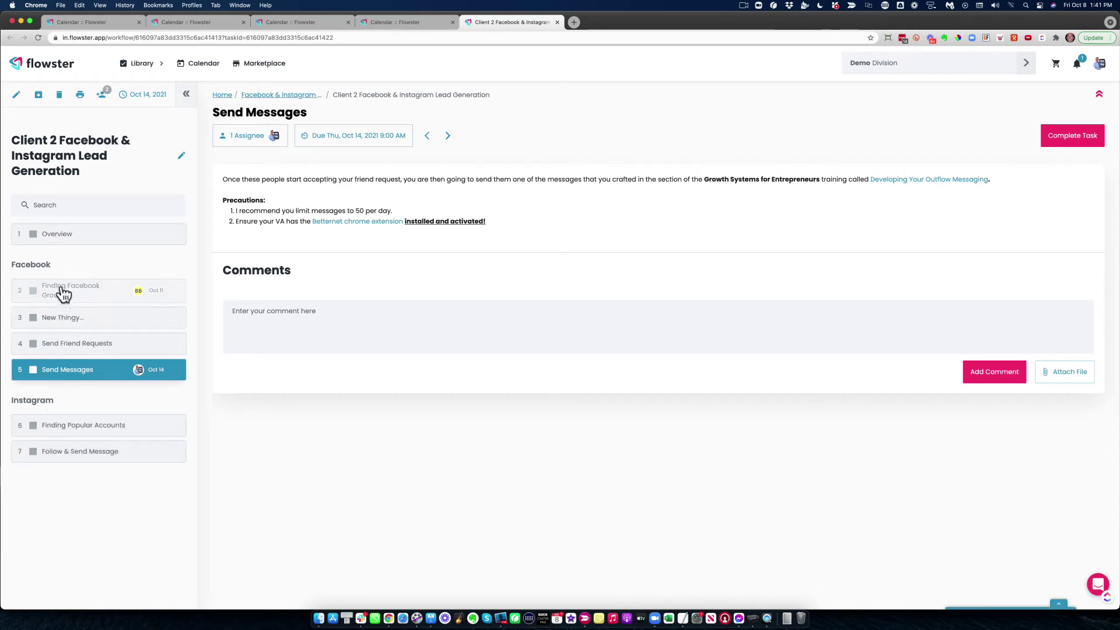
Complete the Overview task, then go to the comment box of Finding Facebook Groups
left_click(62, 241)
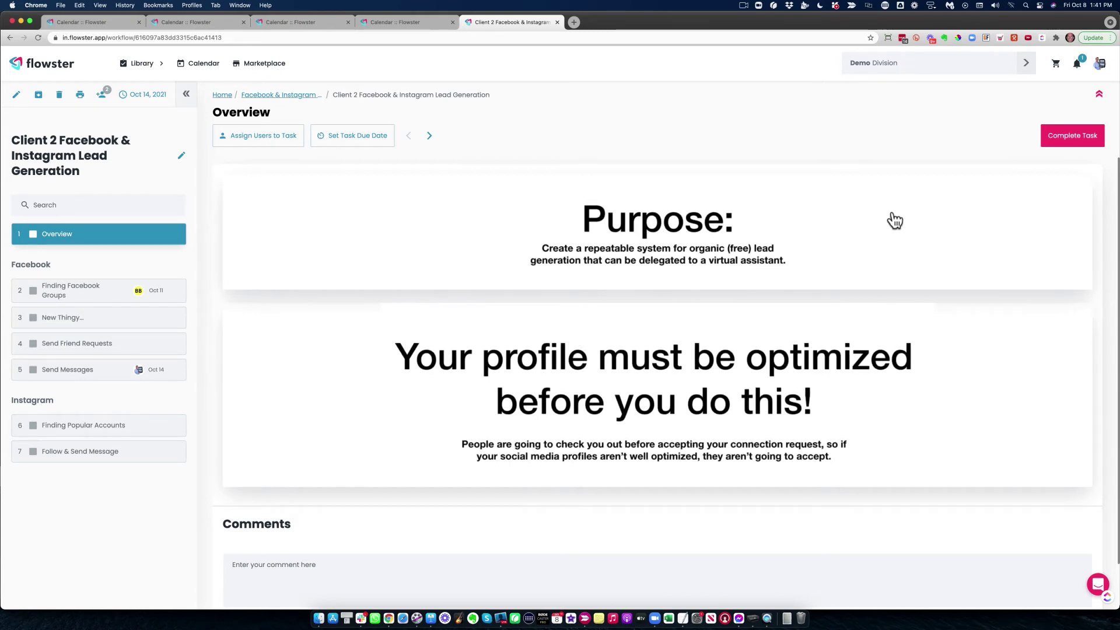
left_click(1069, 135)
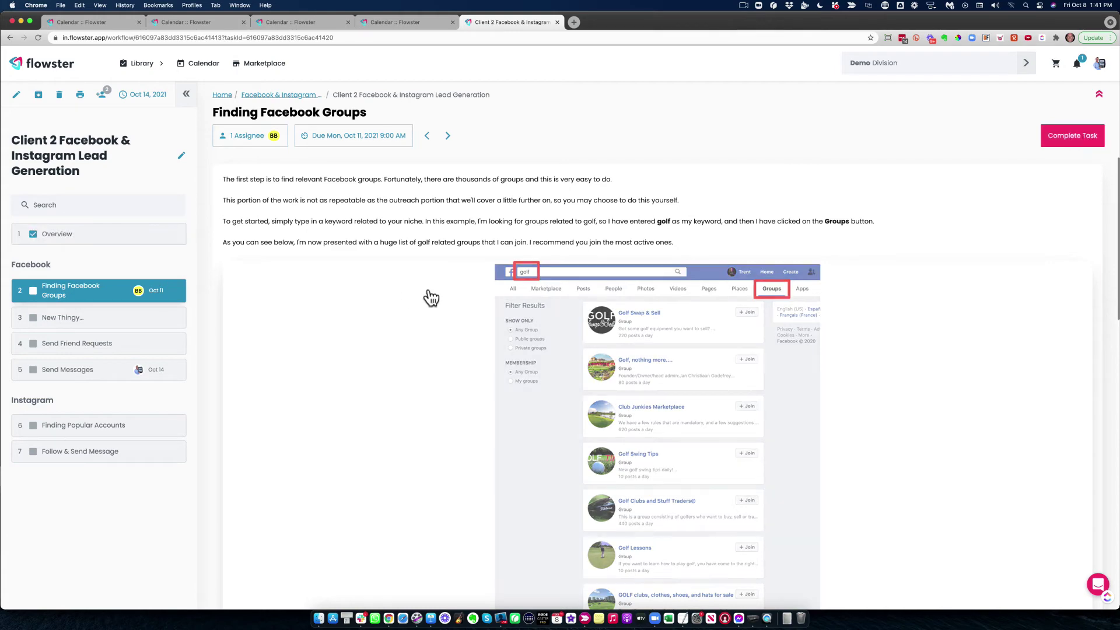
scroll(402, 279, "down", 7)
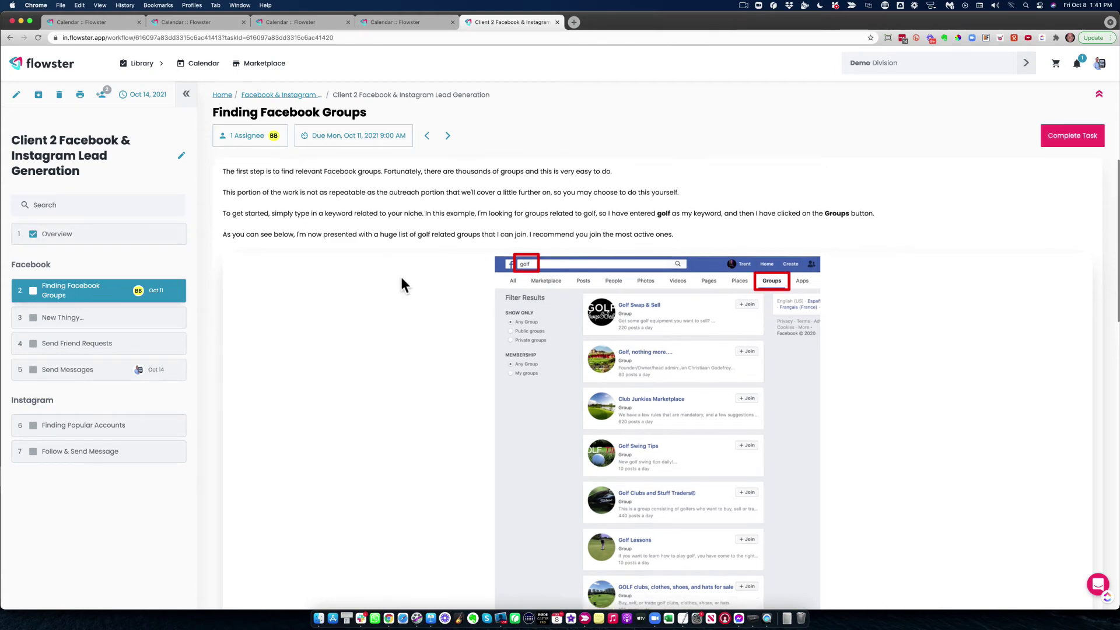
scroll(402, 279, "down", 1)
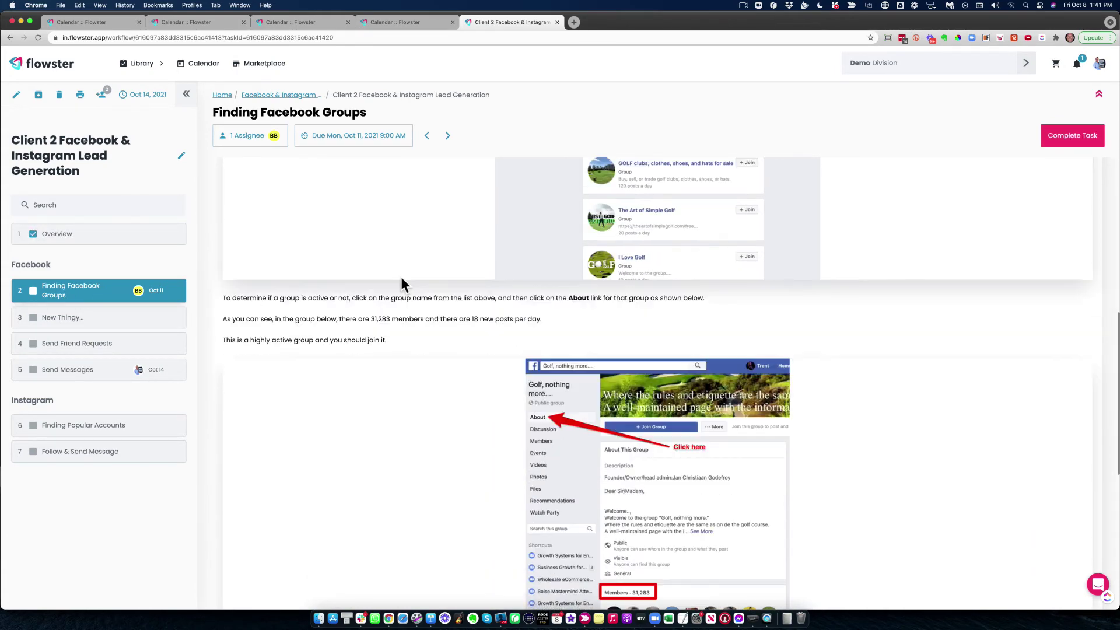
scroll(314, 272, "down", 7)
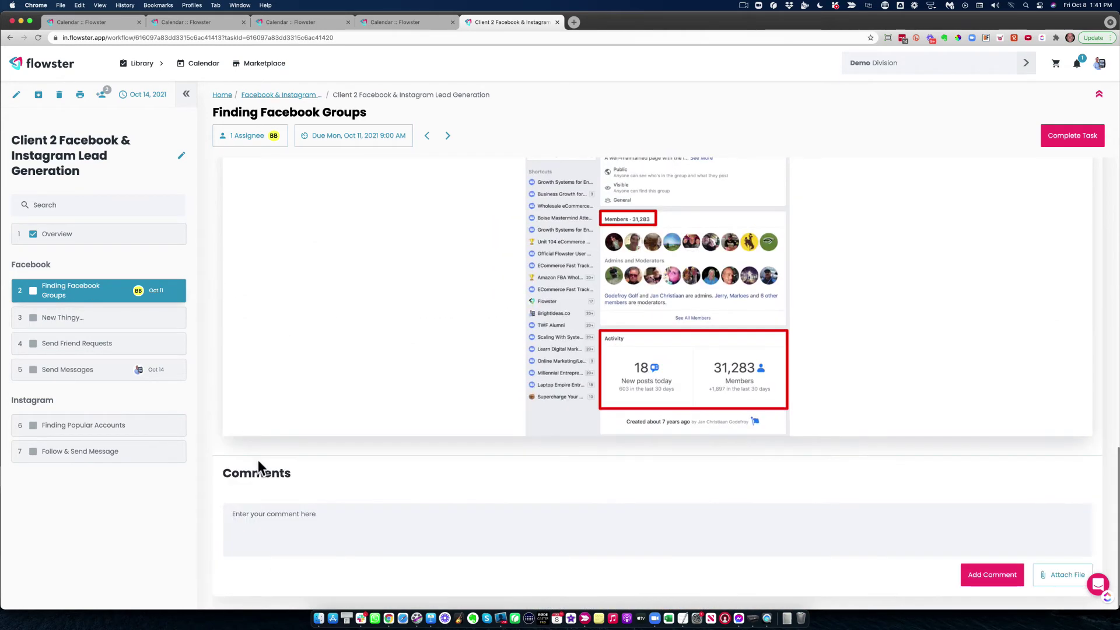
left_click(251, 514)
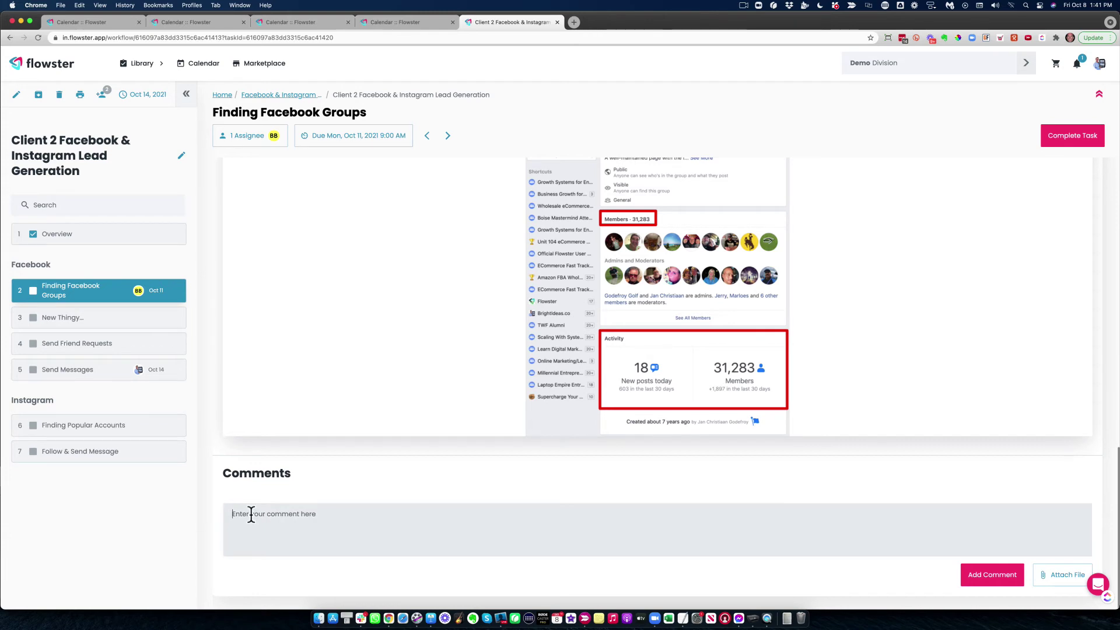
Post 'Please help me with...' tagging the guest member, accepting the guest-mention warning
type("@")
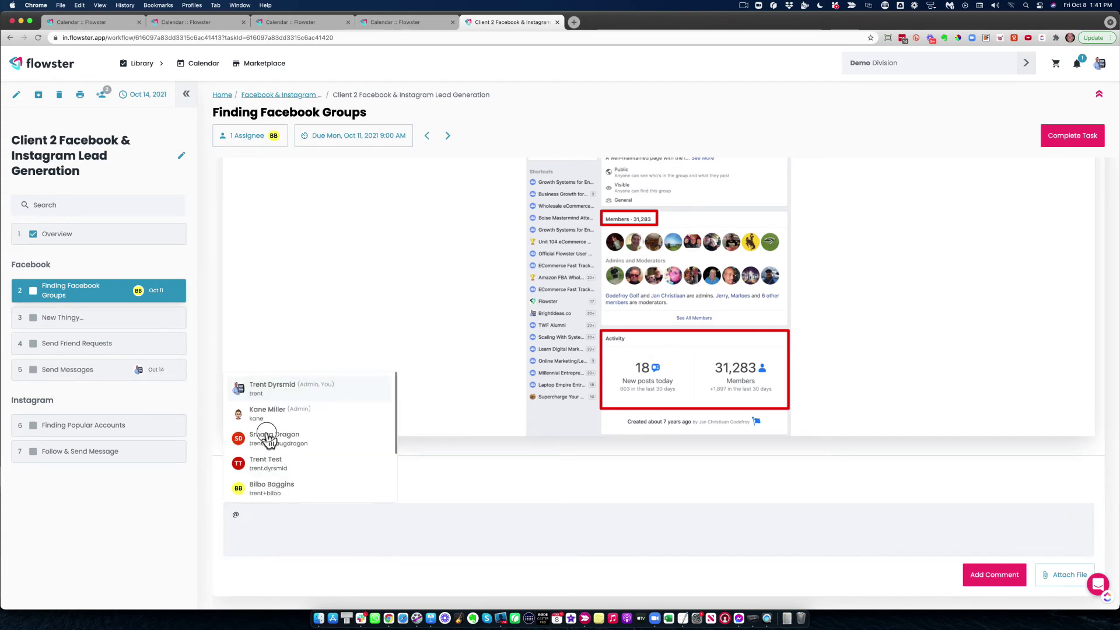
left_click(269, 441)
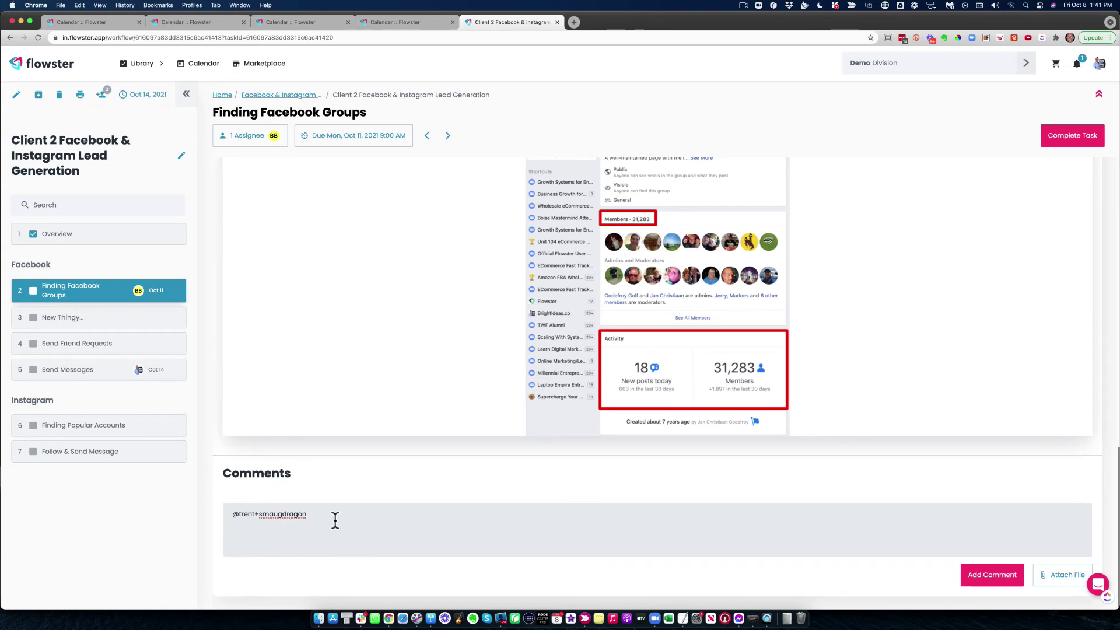
type("Please help me with....")
left_click(993, 575)
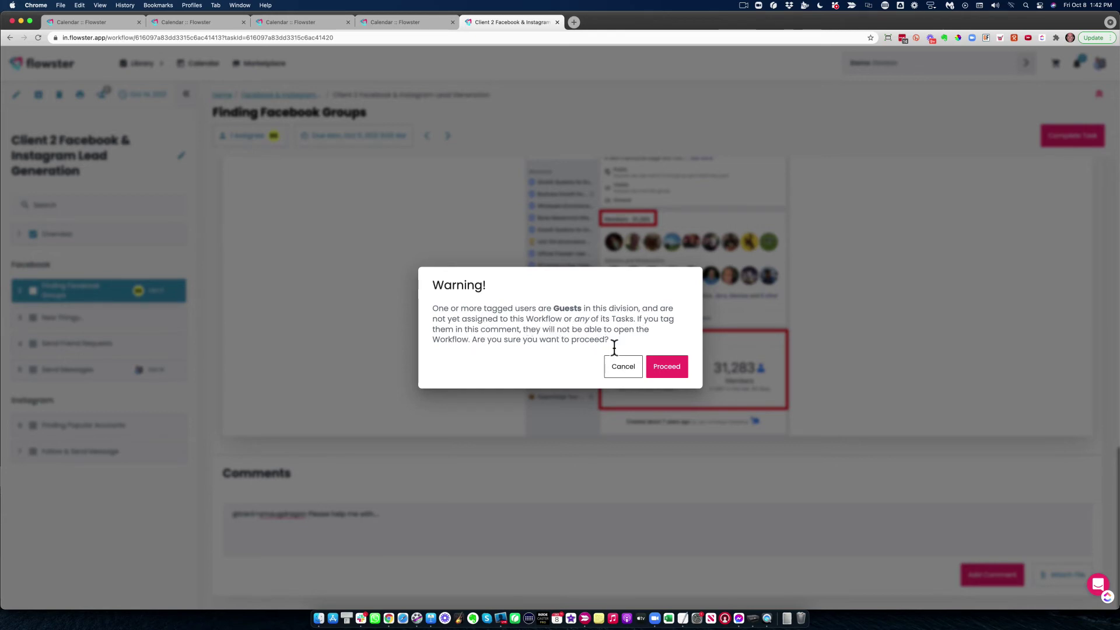
left_click(666, 368)
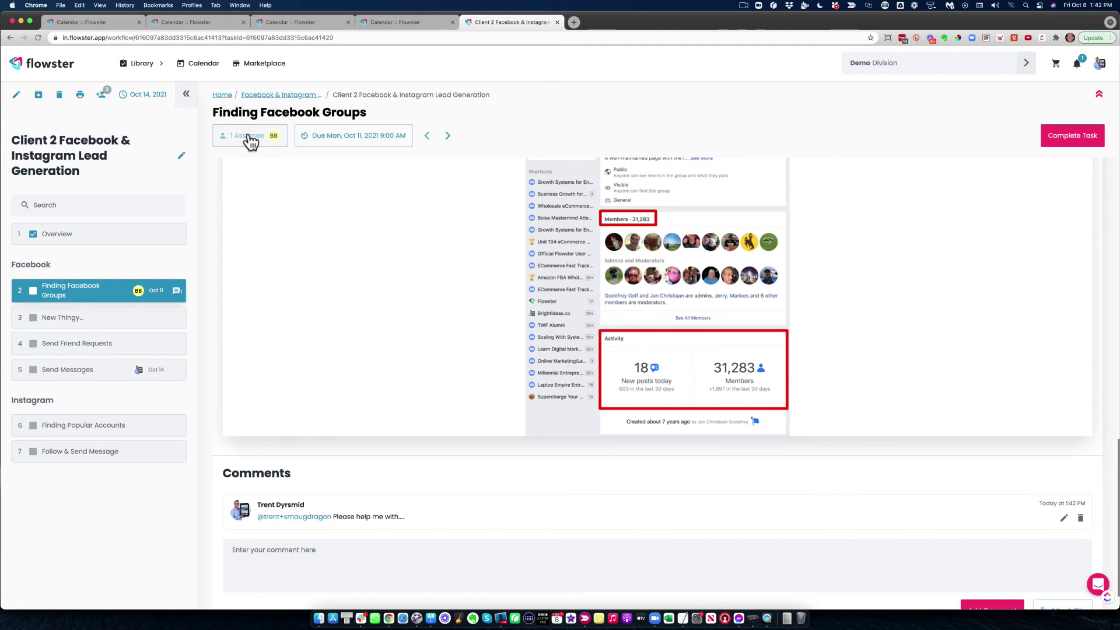
Add the tagged guest member as a second assignee alongside the original one
left_click(249, 141)
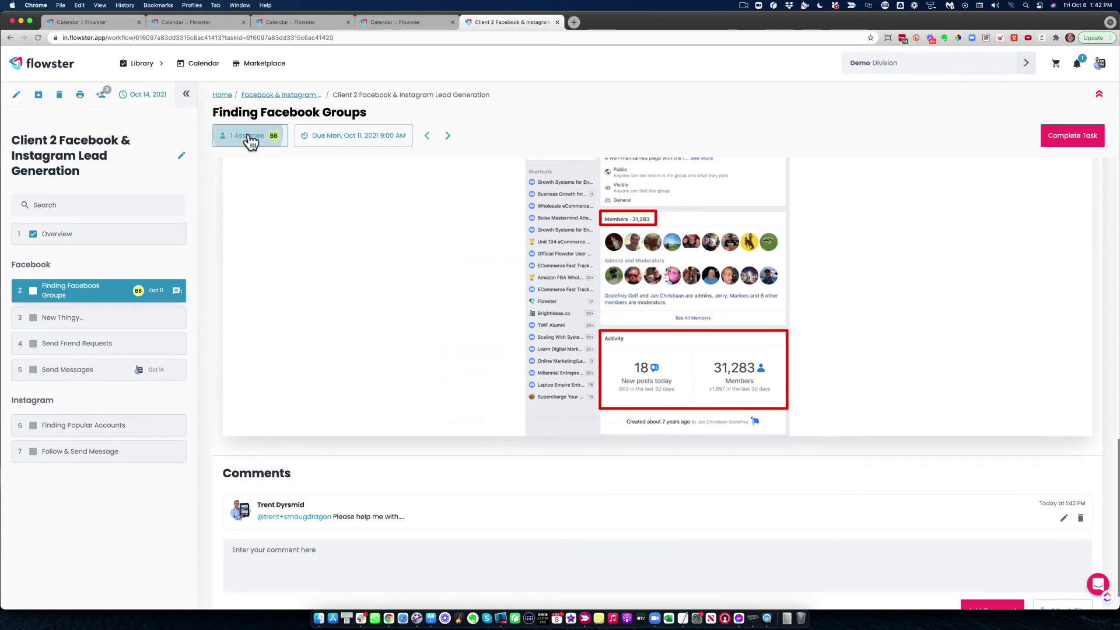
scroll(472, 343, "down", 3)
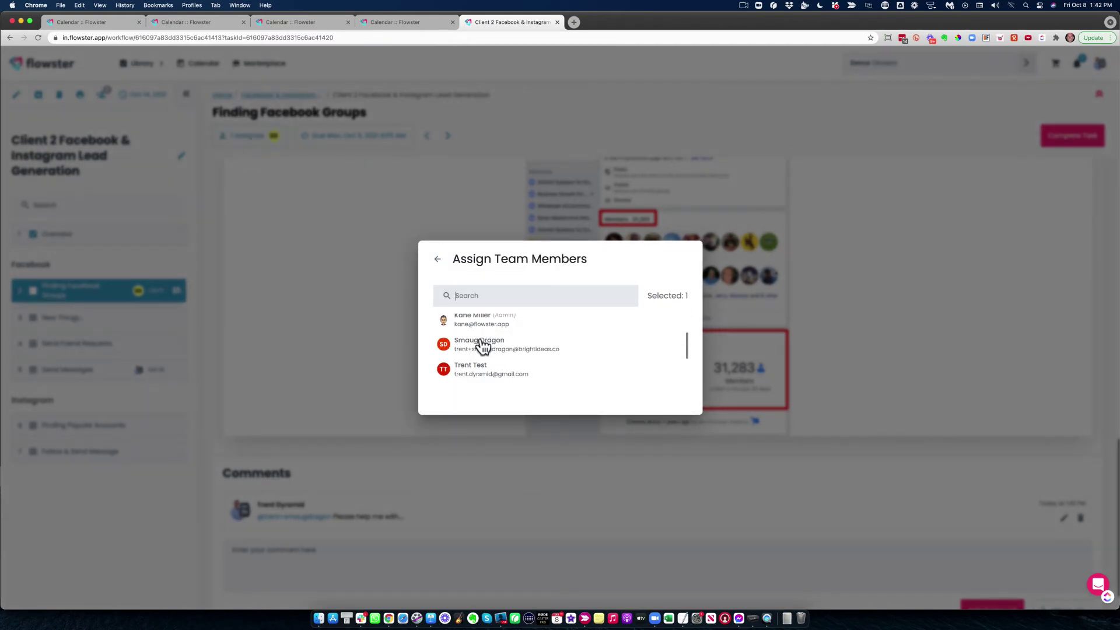
left_click(471, 329)
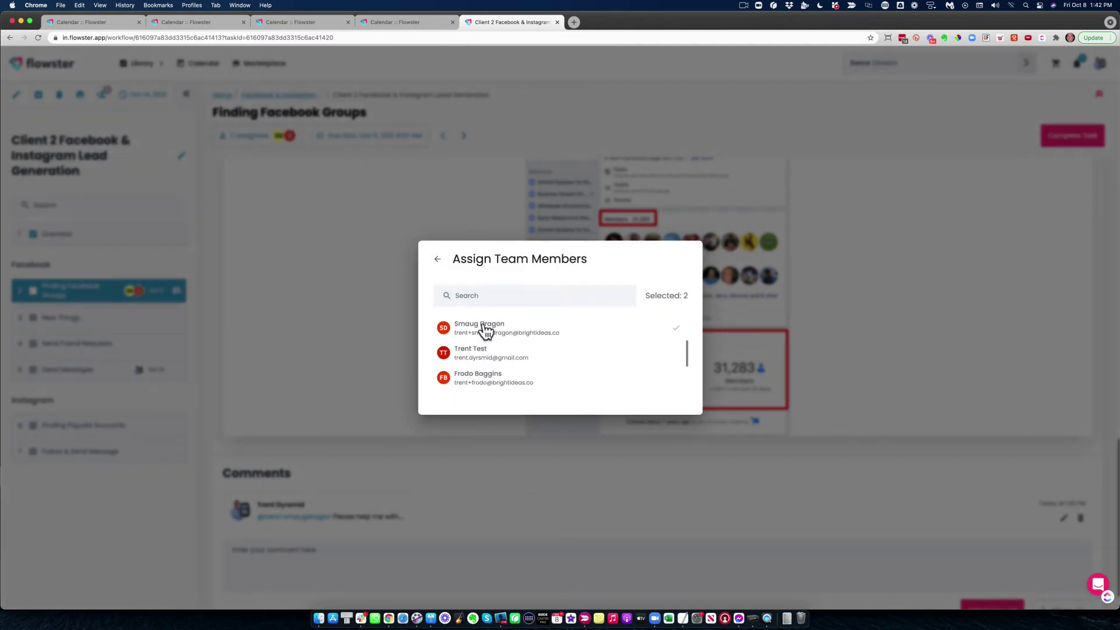
left_click(455, 230)
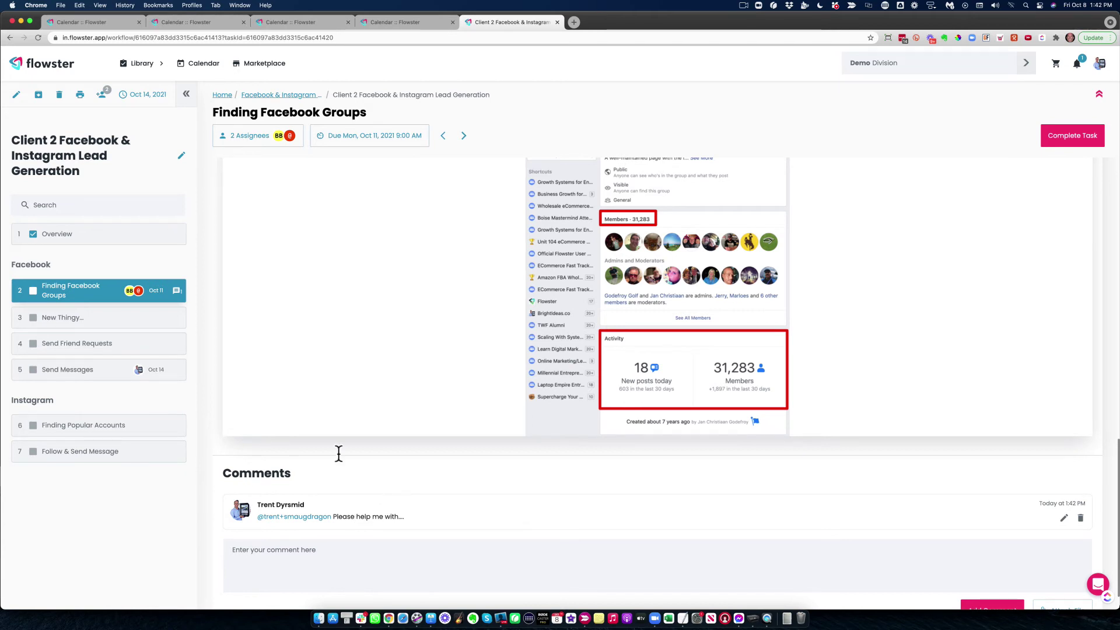
Write a comment mentioning a teammate that reads 'Another question....' and submit it
left_click(292, 544)
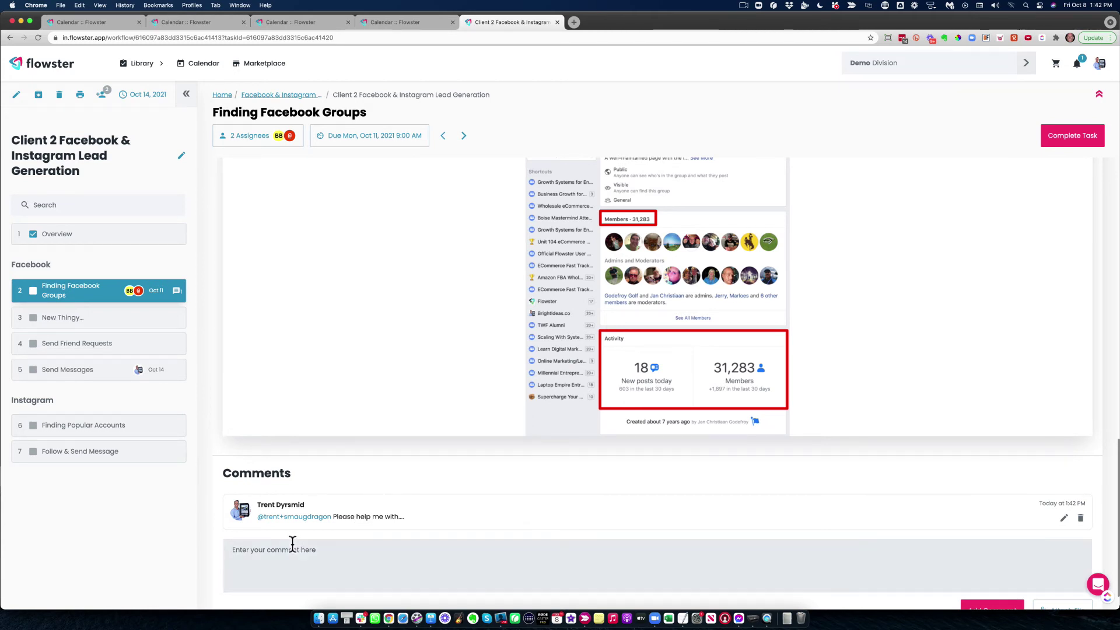
type("@")
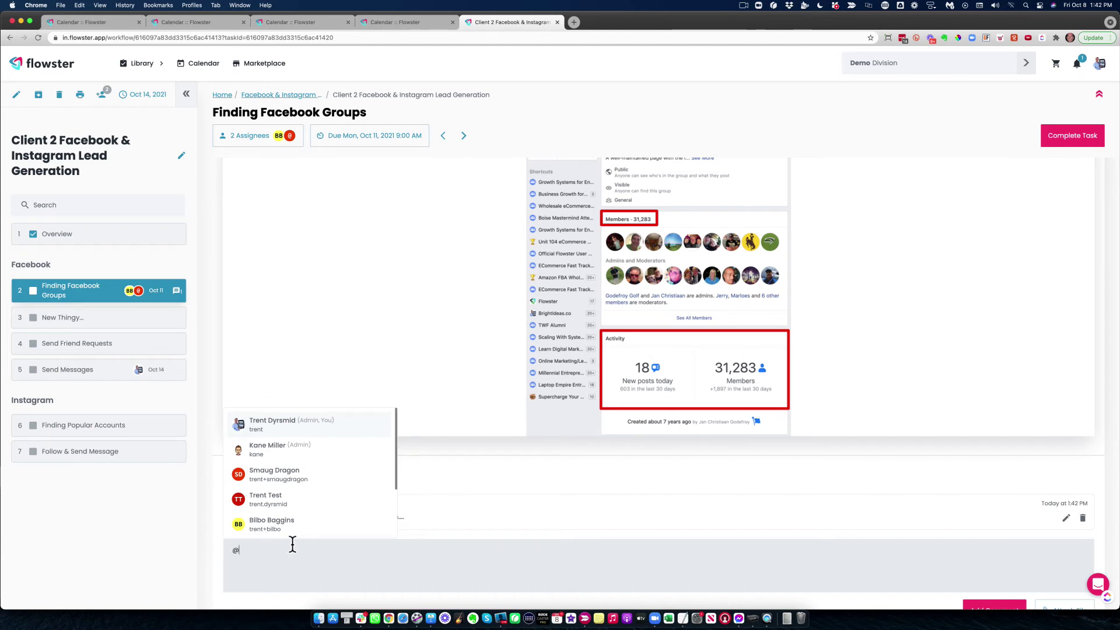
left_click(276, 428)
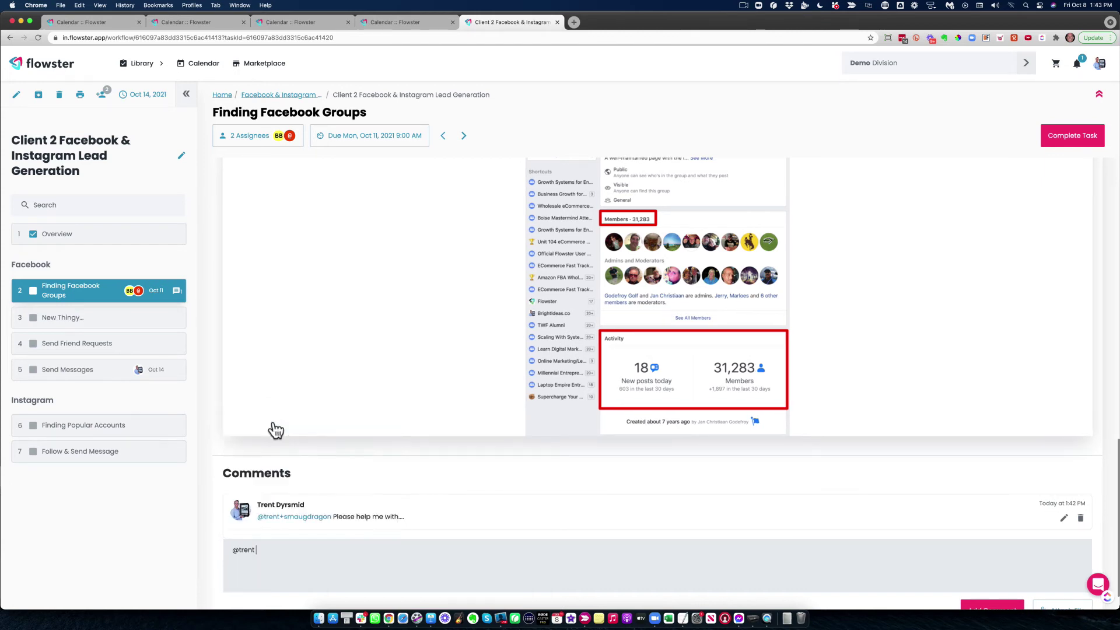
type("Another question....")
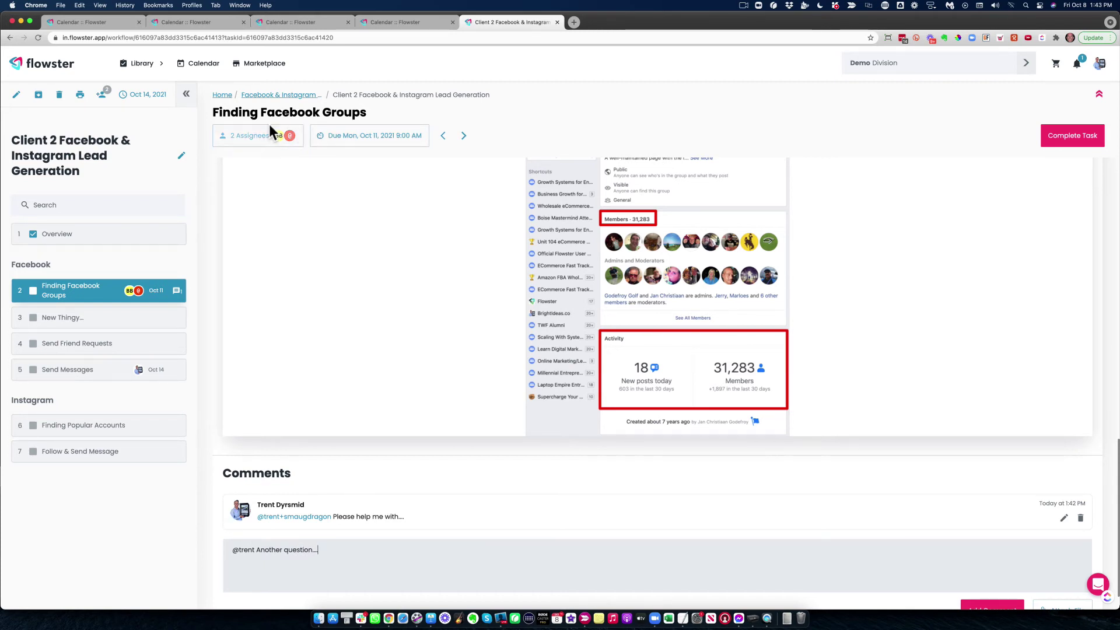
left_click(993, 601)
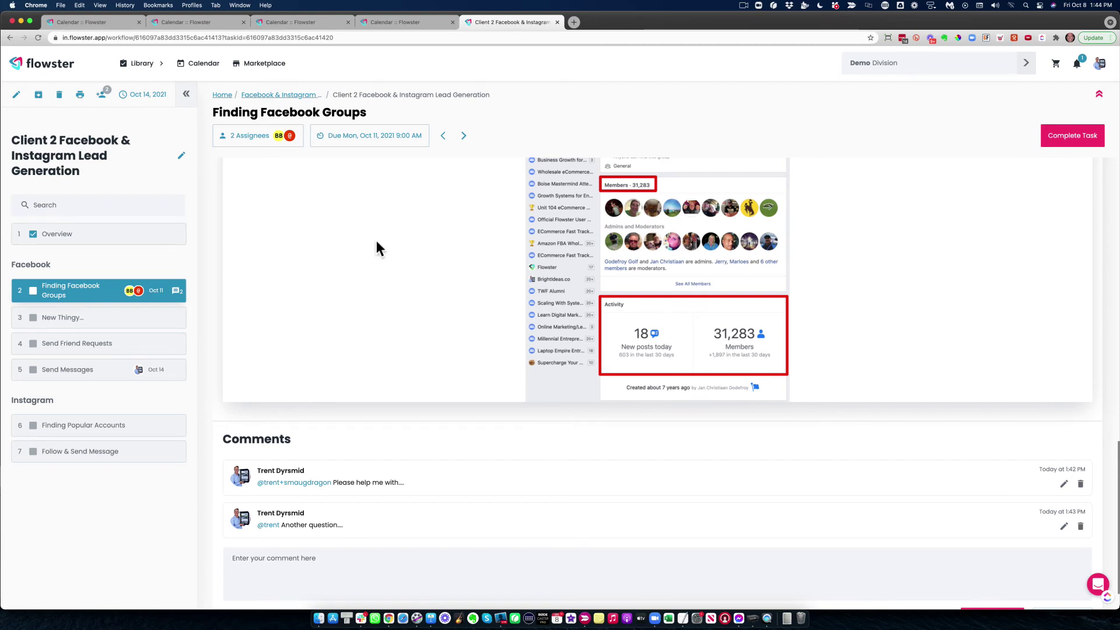
Tick off tasks 2 through 7, ending with Follow & Send Message, in the sidebar
left_click(35, 291)
left_click(32, 318)
left_click(32, 344)
left_click(34, 366)
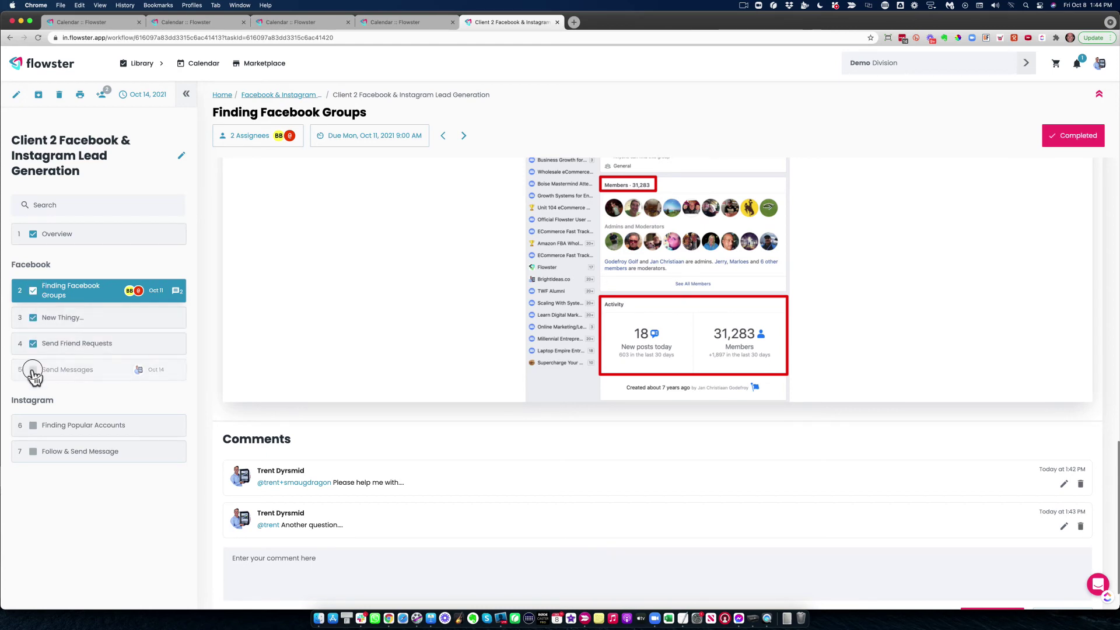
left_click(33, 426)
left_click(32, 453)
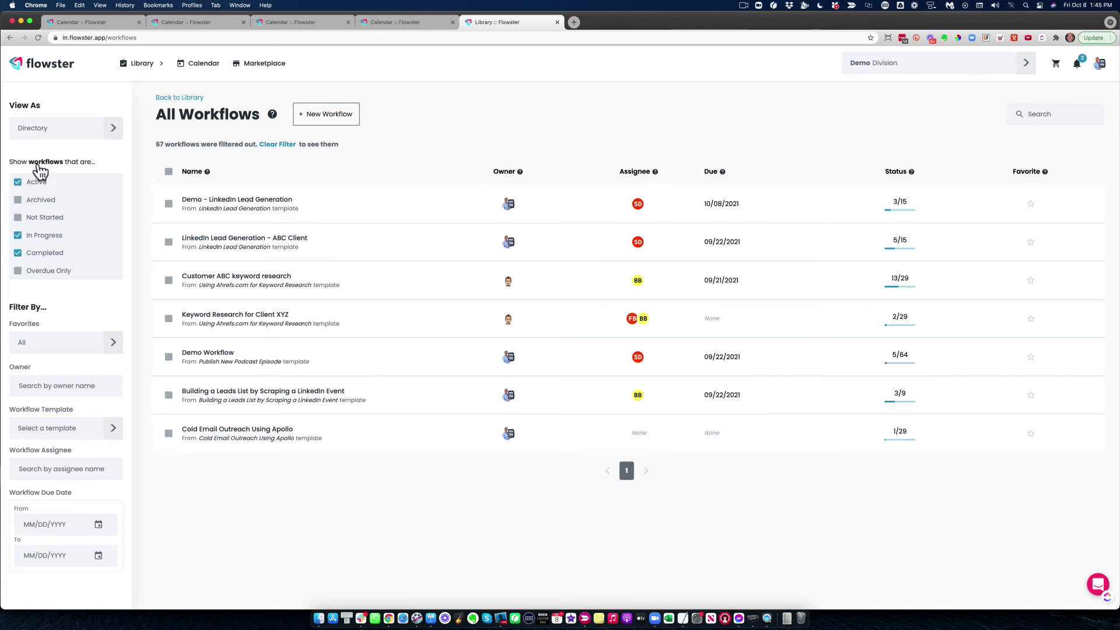
Filter the workflow list to Archived only and open Client 2 Facebook & Instagram Lead Generation
left_click(17, 183)
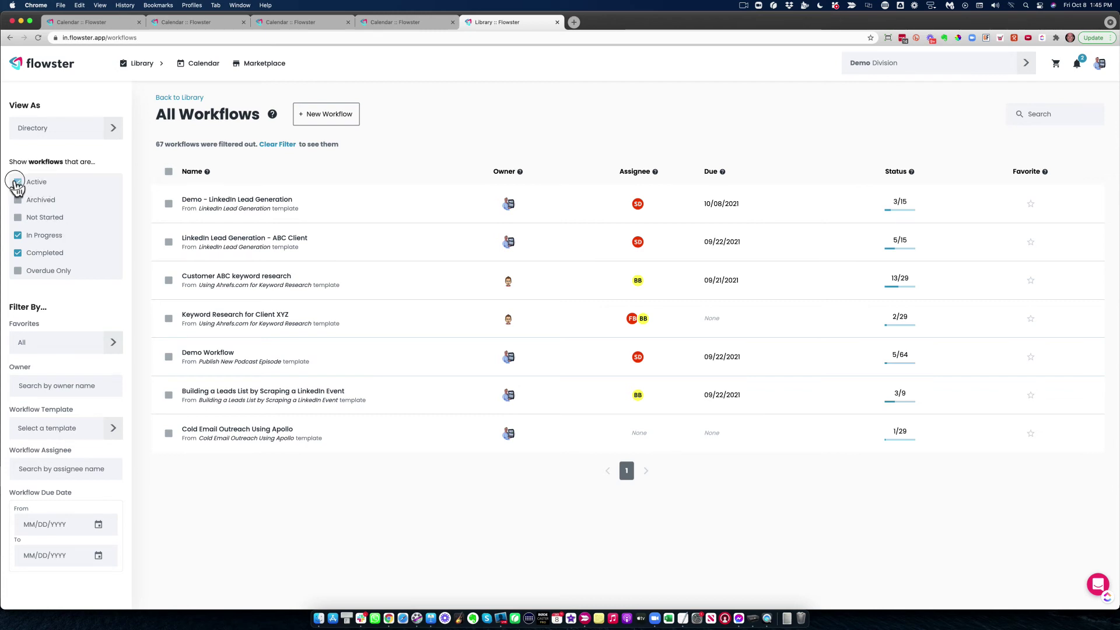
left_click(18, 236)
left_click(18, 201)
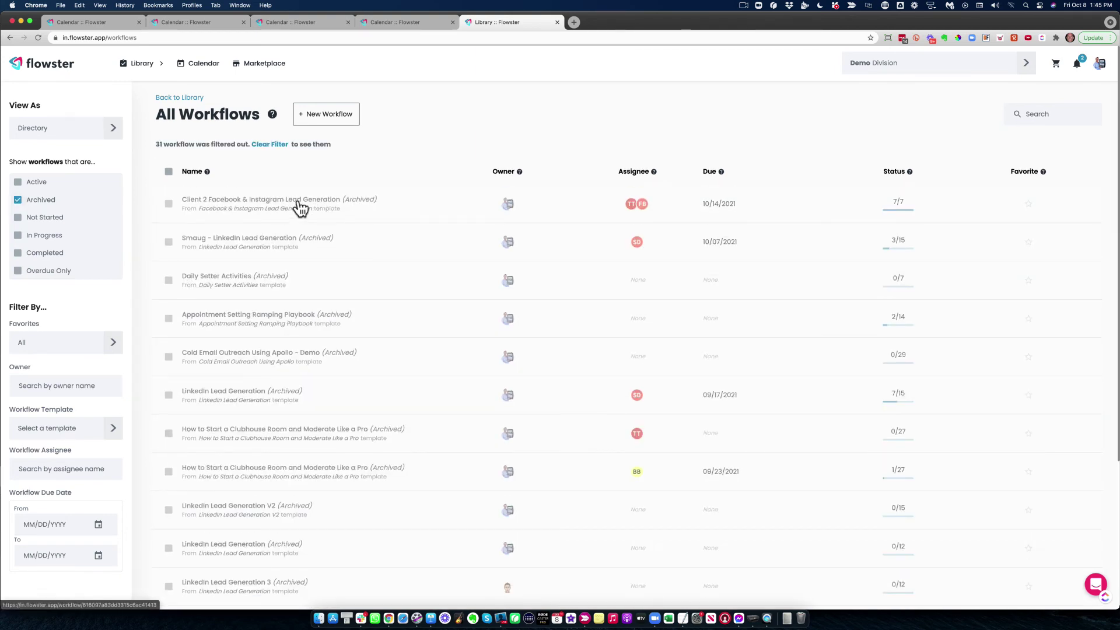
left_click(299, 203)
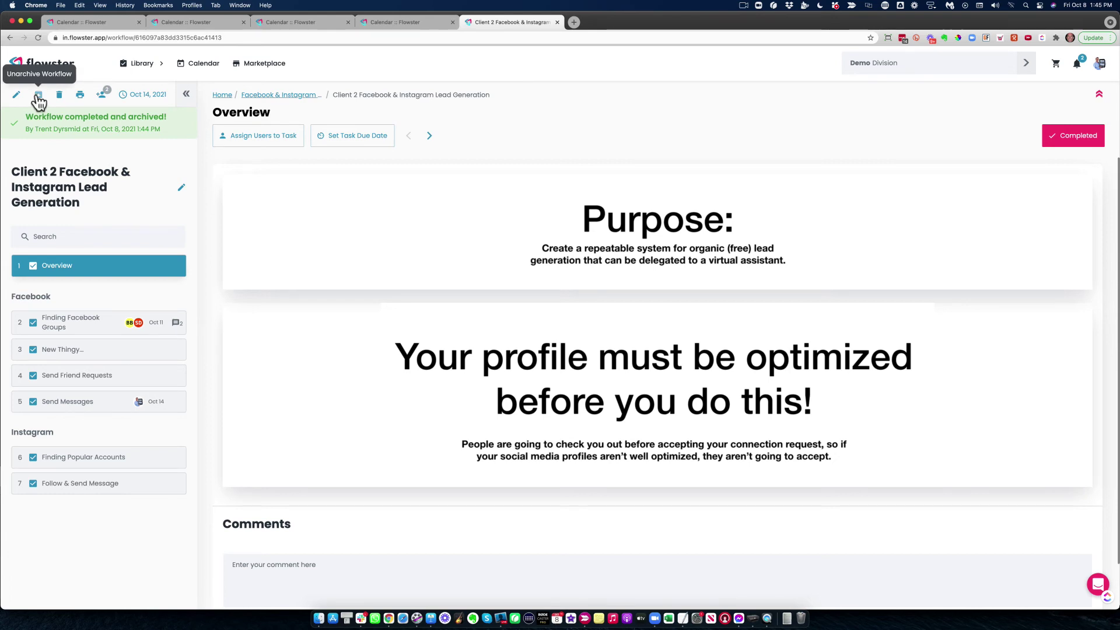
Unarchive the Client 2 Facebook & Instagram Lead Generation workflow, confirming in the dialog
left_click(38, 97)
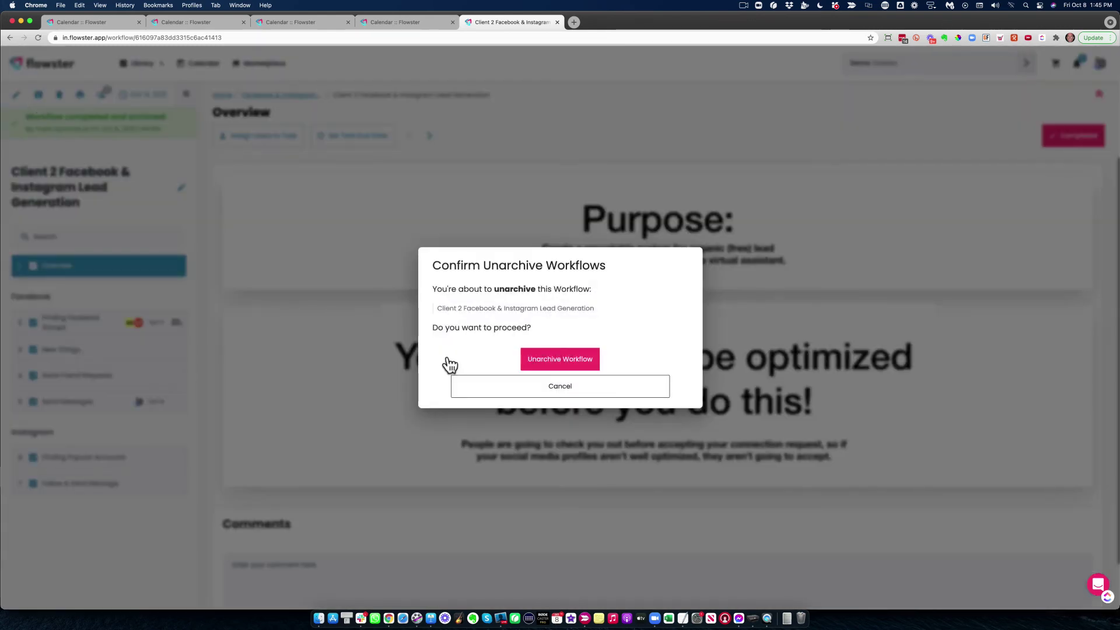
left_click(552, 366)
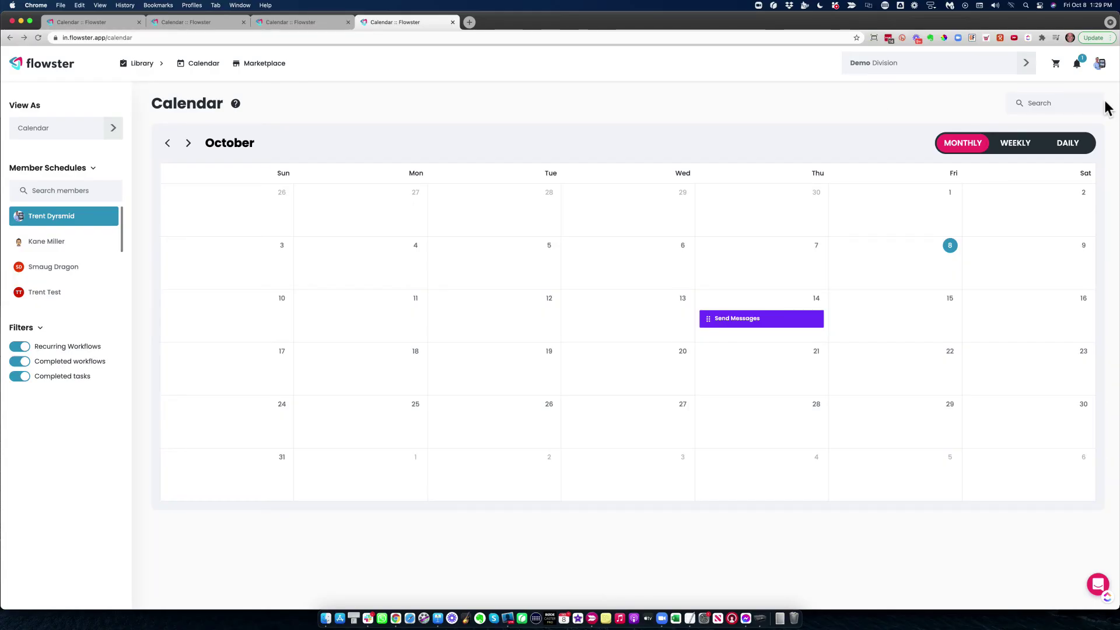
Go to Account Settings > Divisions and select the Demo division to list its members
left_click(1098, 69)
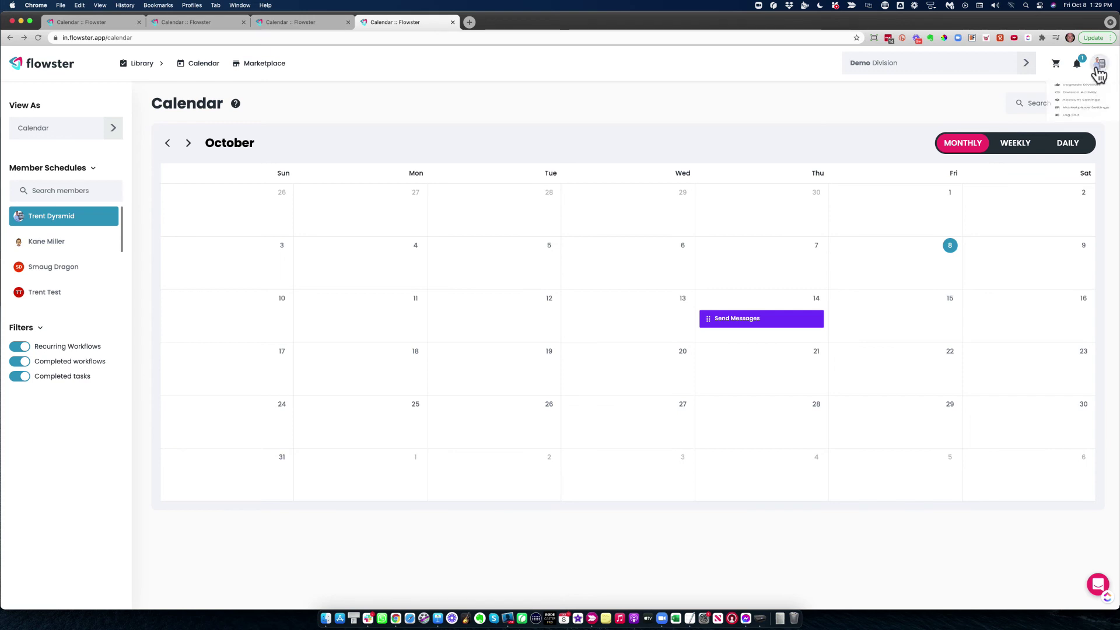
left_click(1050, 136)
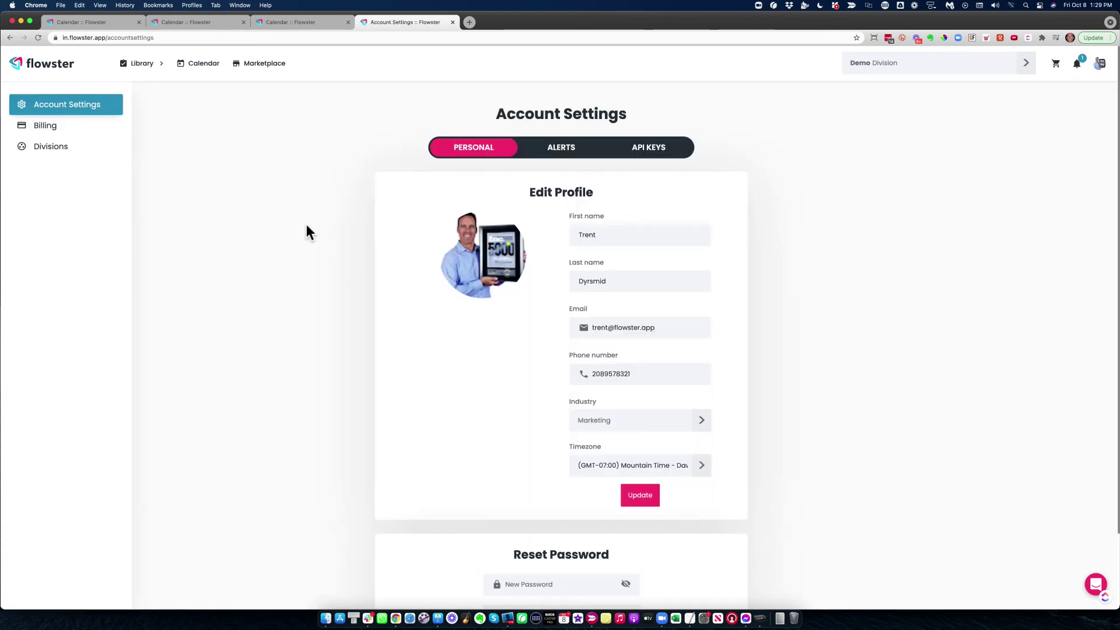
left_click(42, 152)
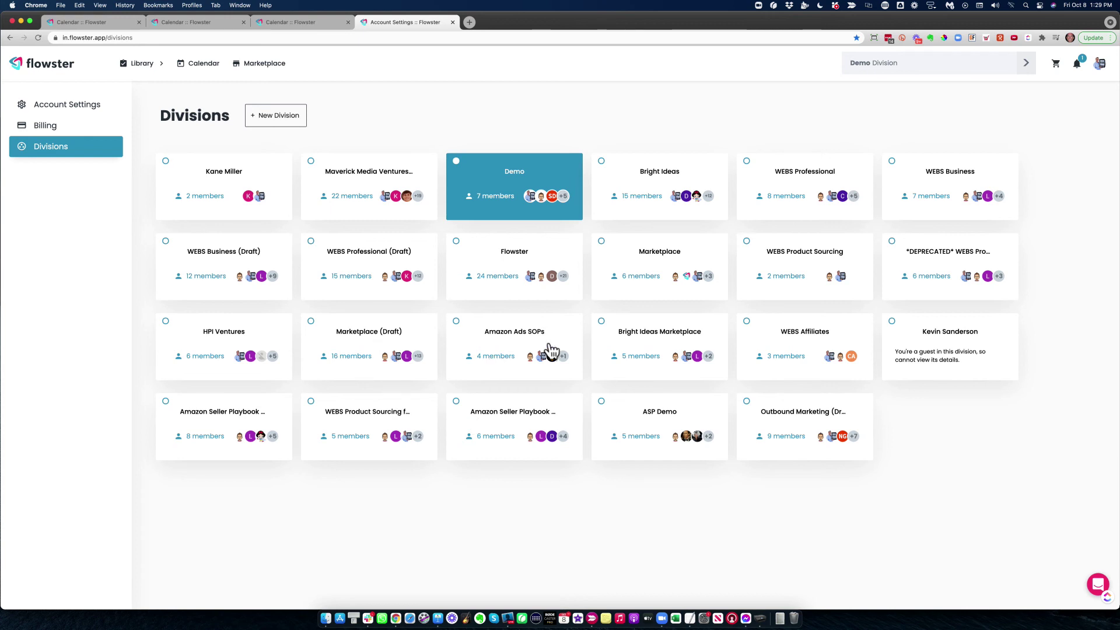
left_click(516, 175)
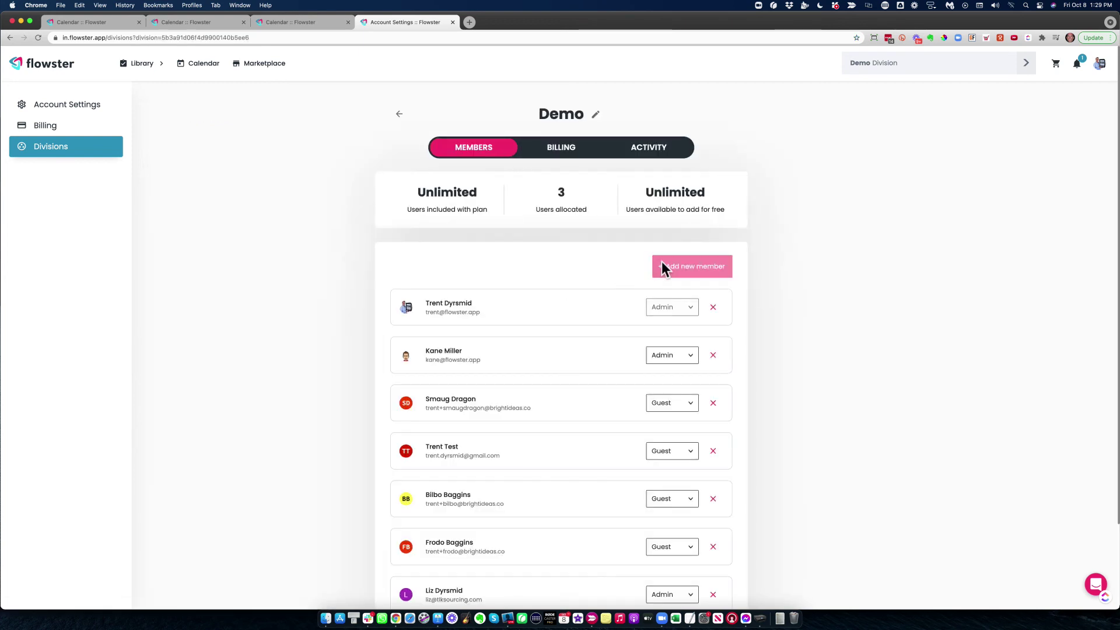
Invite the new person's e-mail address to the Demo division with the Guest role
left_click(698, 266)
left_click(477, 288)
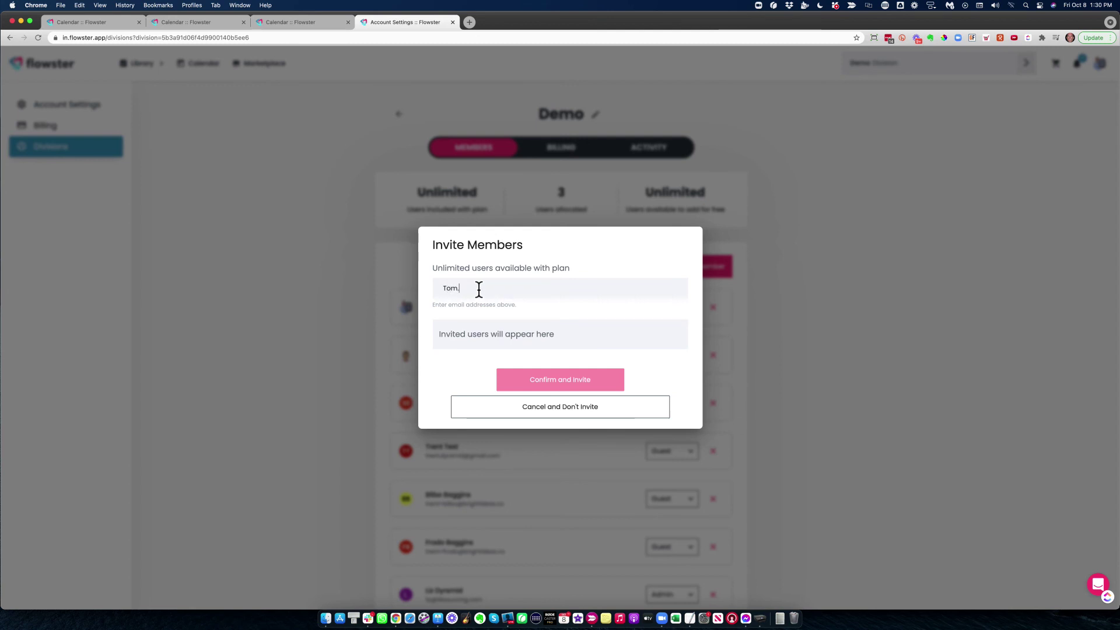
key("Return")
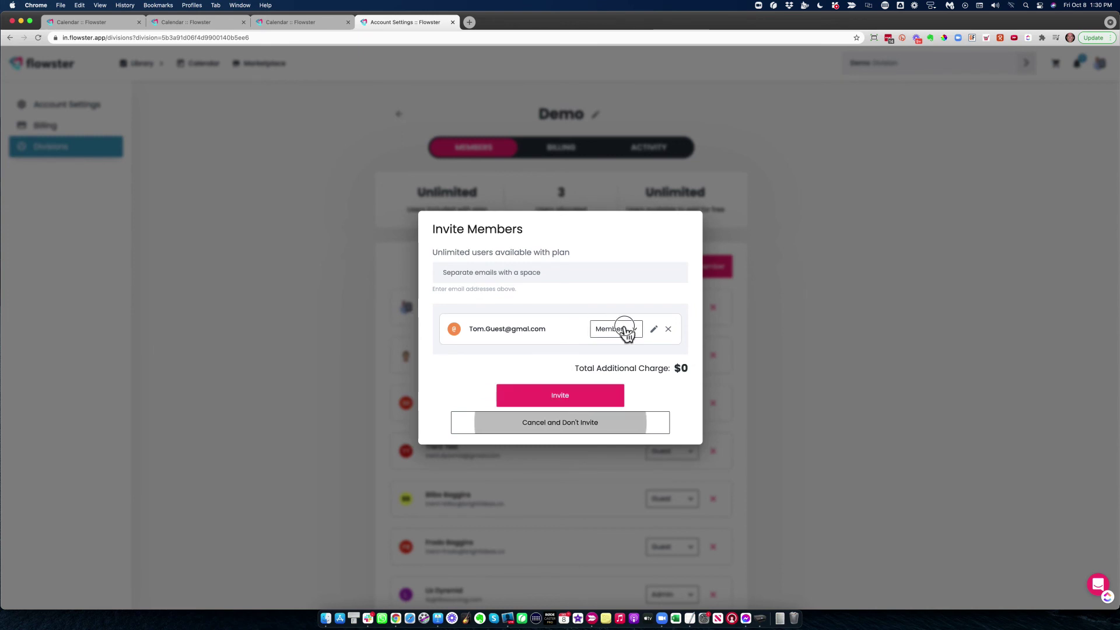
left_click(627, 331)
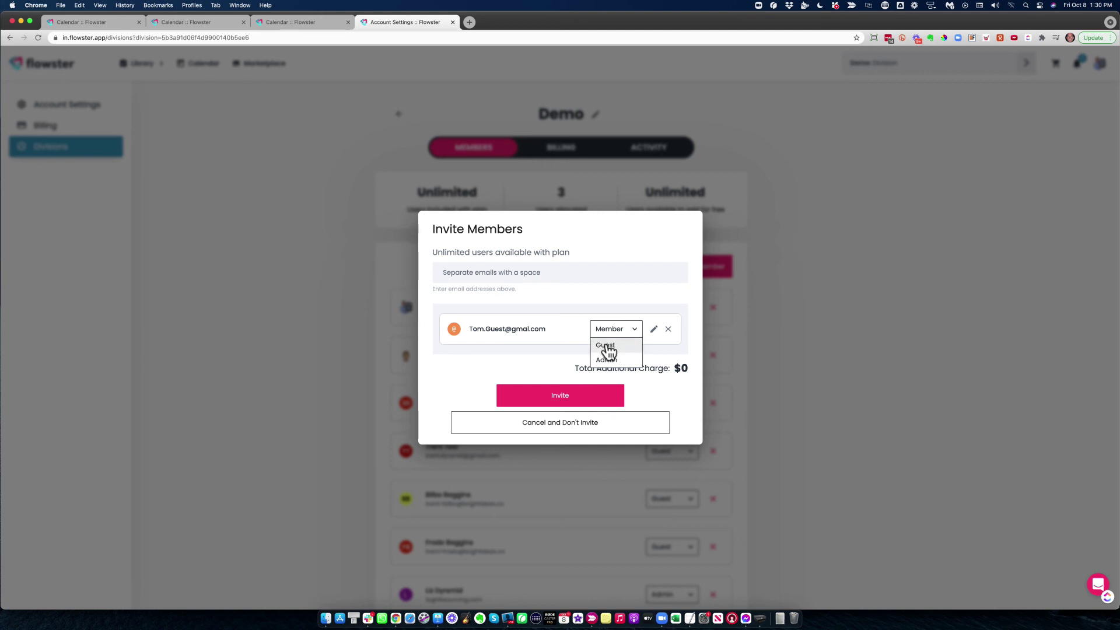
left_click(607, 345)
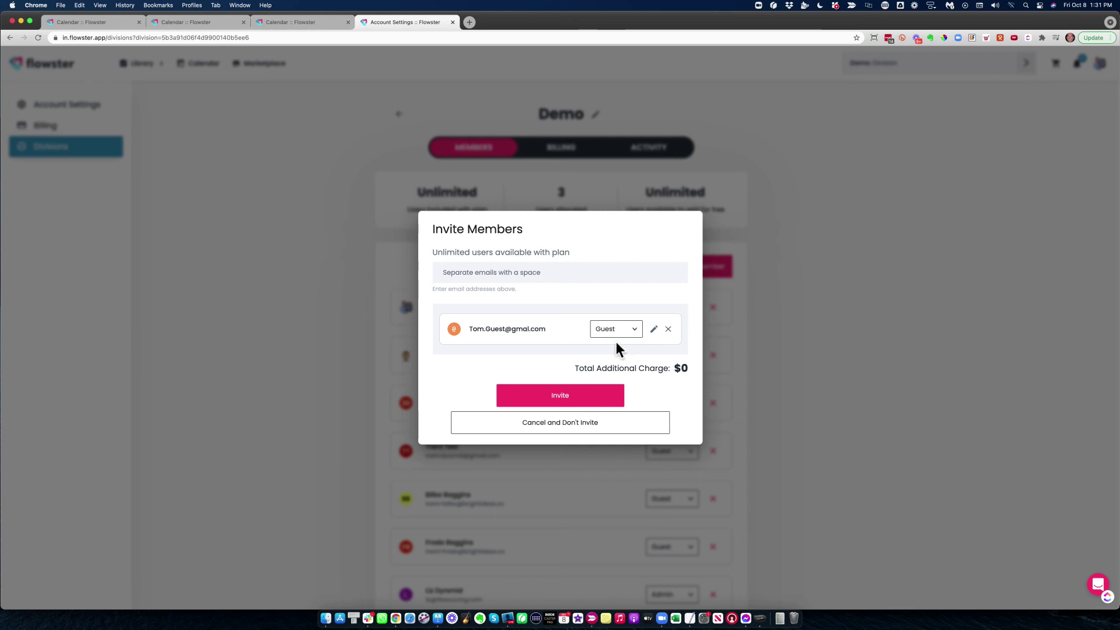
left_click(561, 394)
scroll(583, 395, "down", 5)
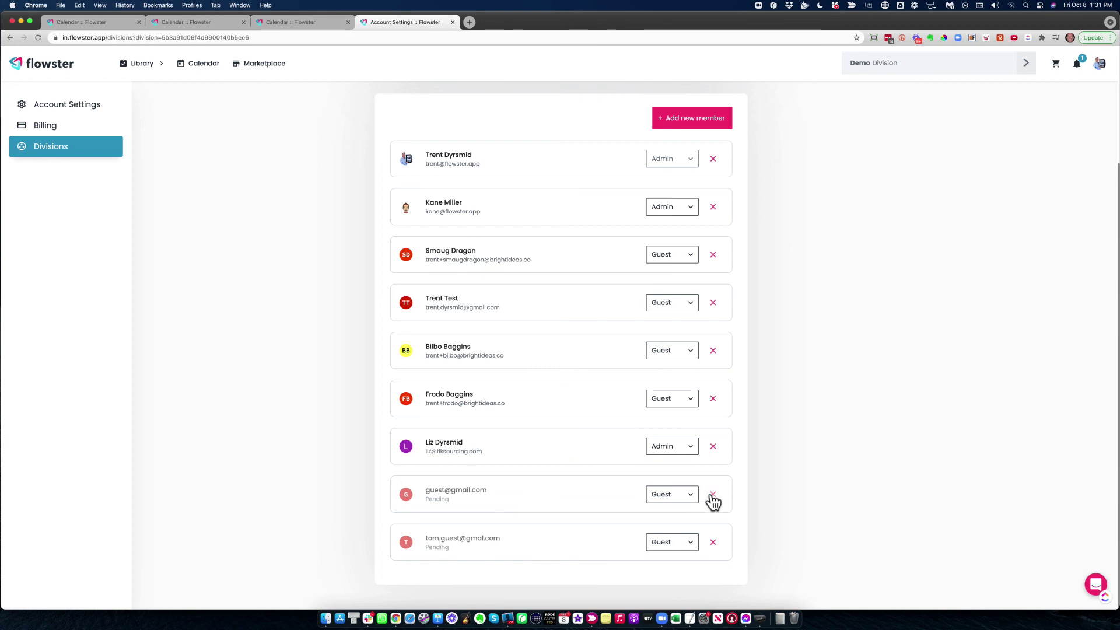
Remove the pending guest, confirming with 'REMOVE', then open the support chat panel
left_click(712, 542)
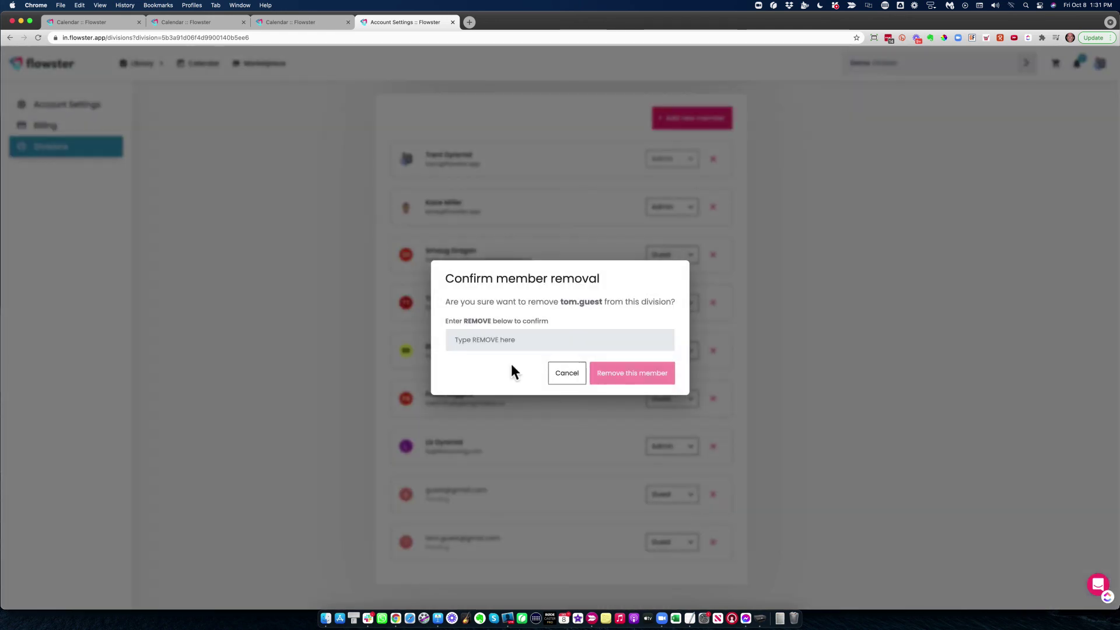
left_click(507, 346)
type("REMOVE")
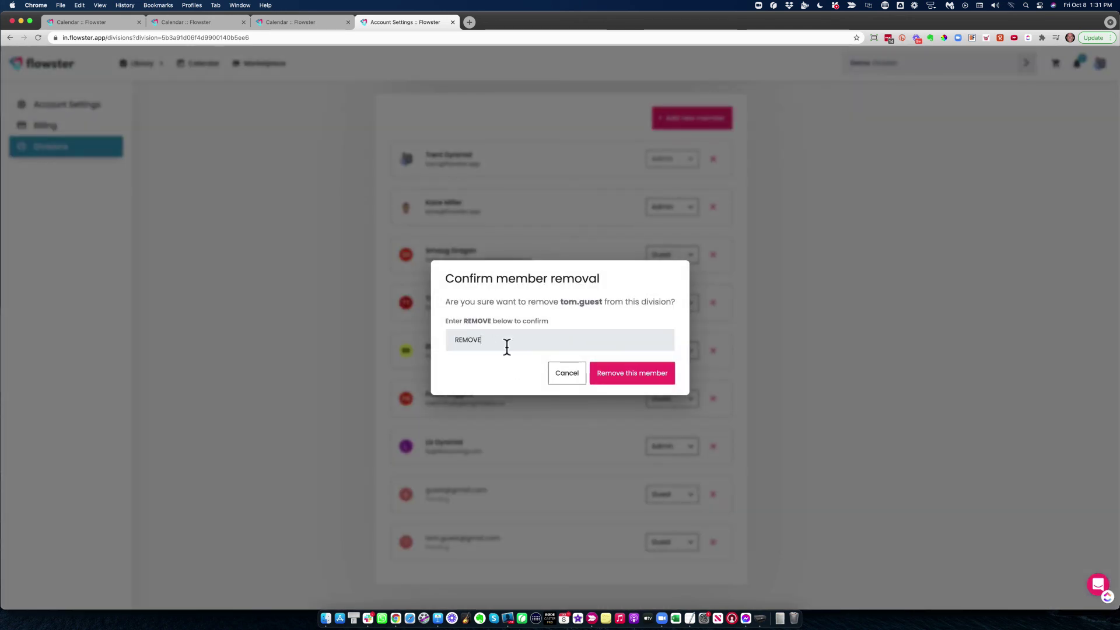
left_click(653, 373)
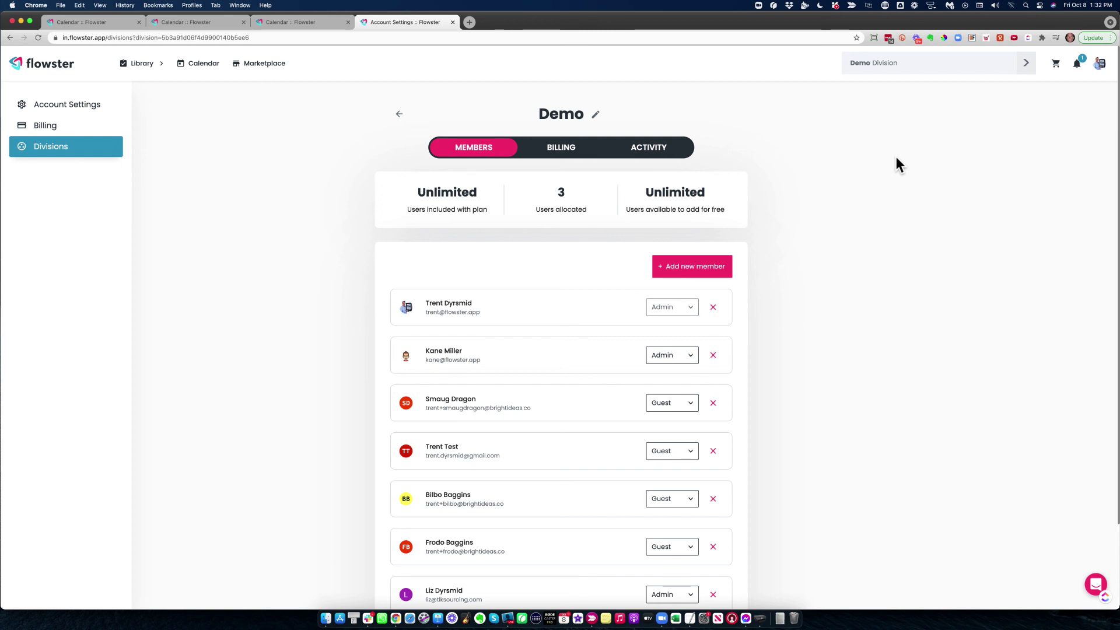
left_click(1097, 585)
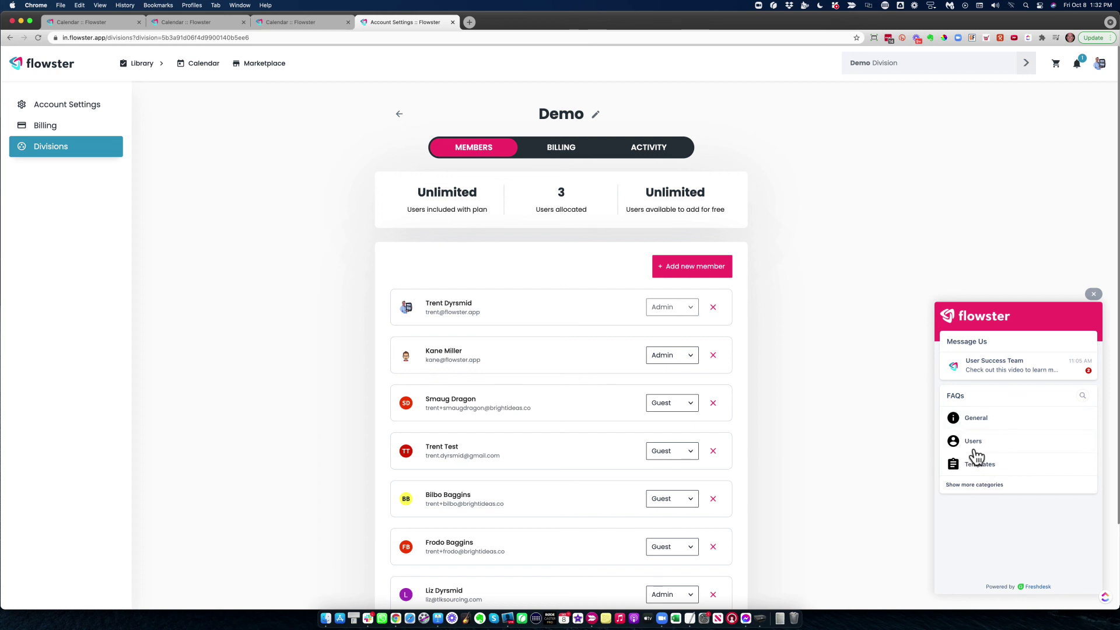
left_click(982, 425)
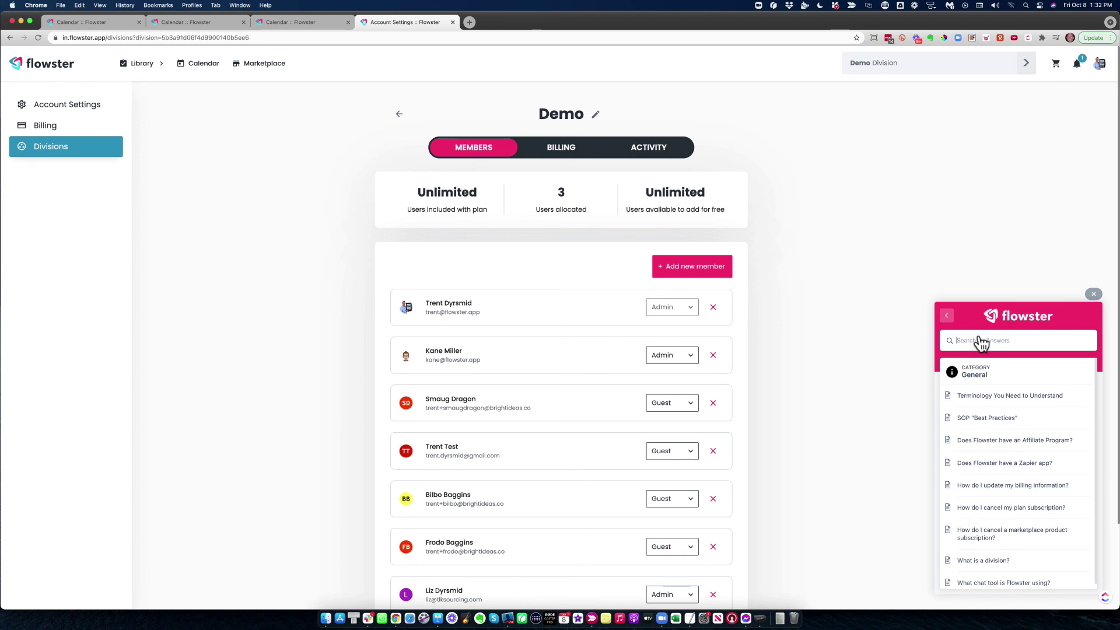
left_click(948, 316)
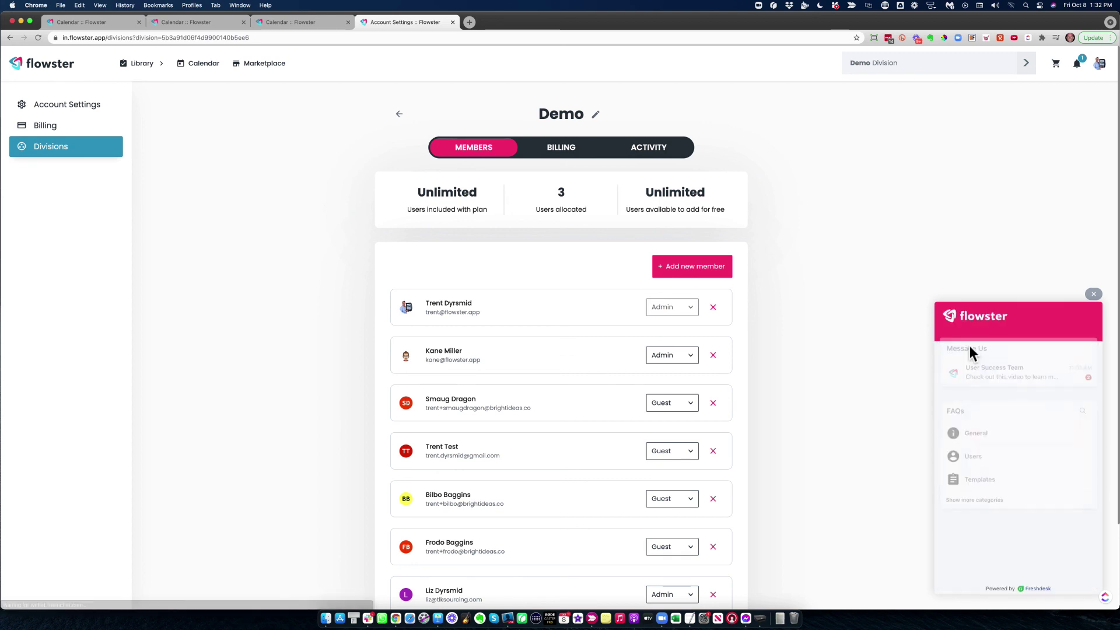